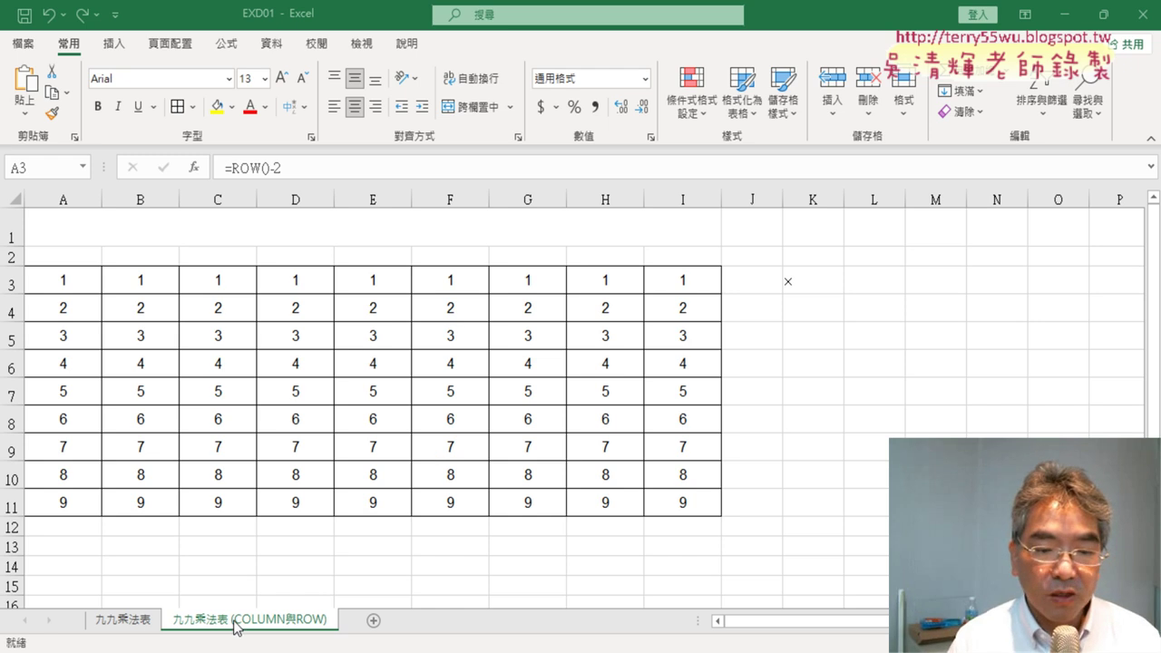
Drag-select cells and part of A3's formula, then cancel the edit
drag(304, 627, 306, 628)
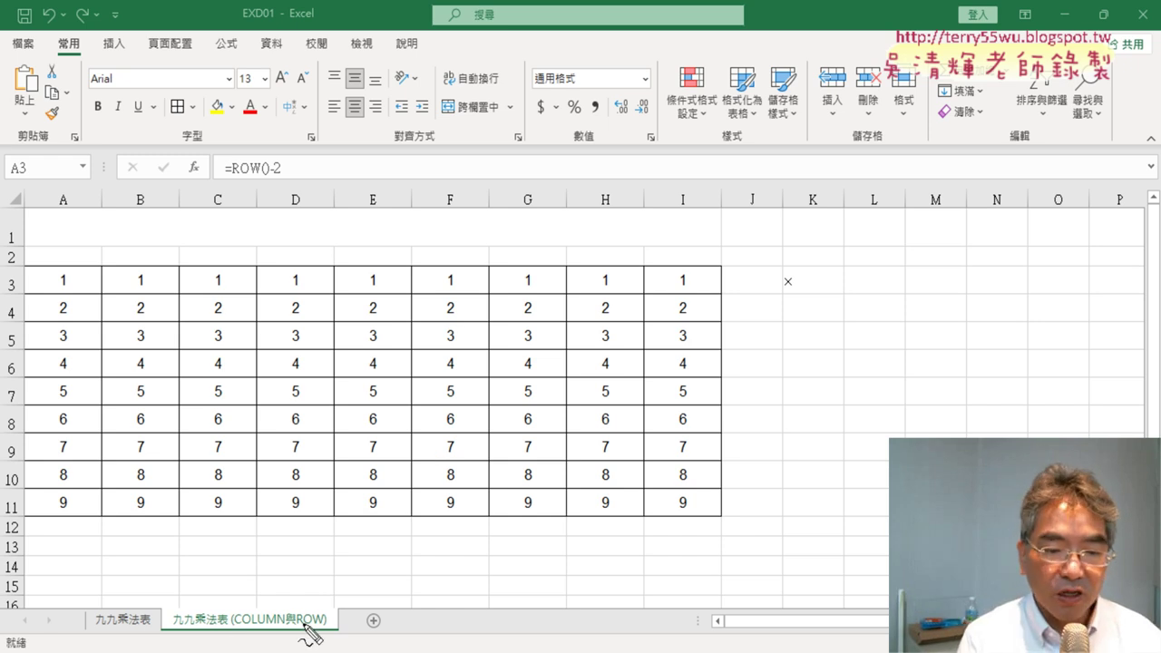
drag(149, 600, 156, 621)
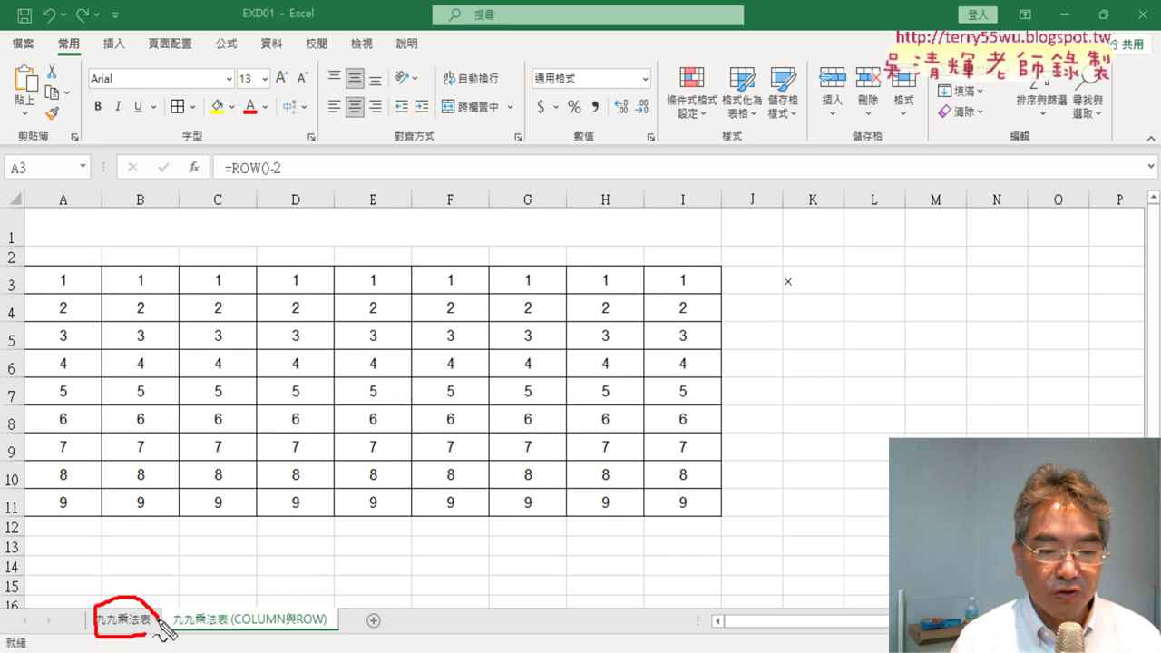
mouse_move(133, 577)
mouse_down()
mouse_move(214, 550)
mouse_move(320, 633)
mouse_up()
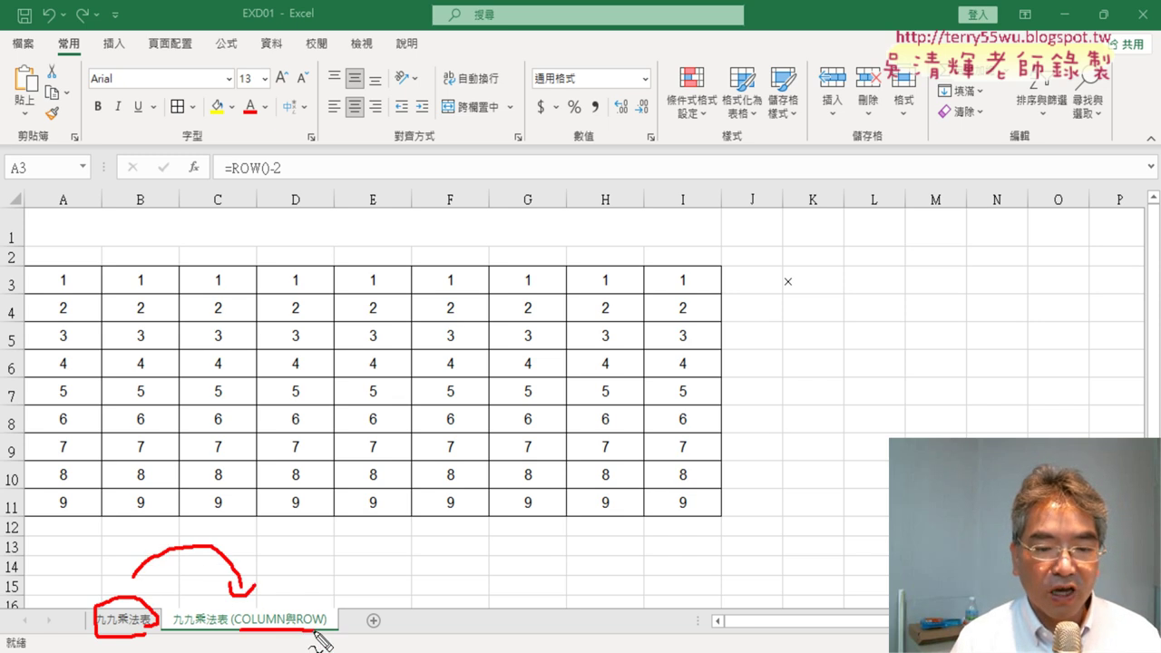
drag(238, 604, 247, 646)
drag(317, 606, 325, 647)
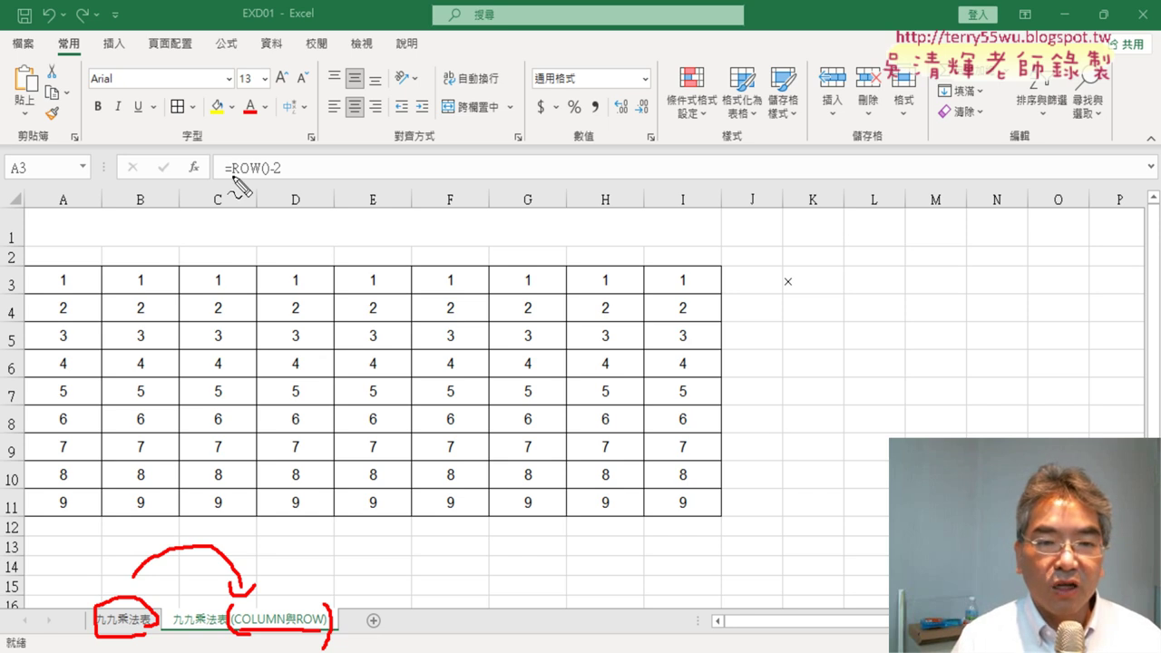
drag(233, 176, 264, 175)
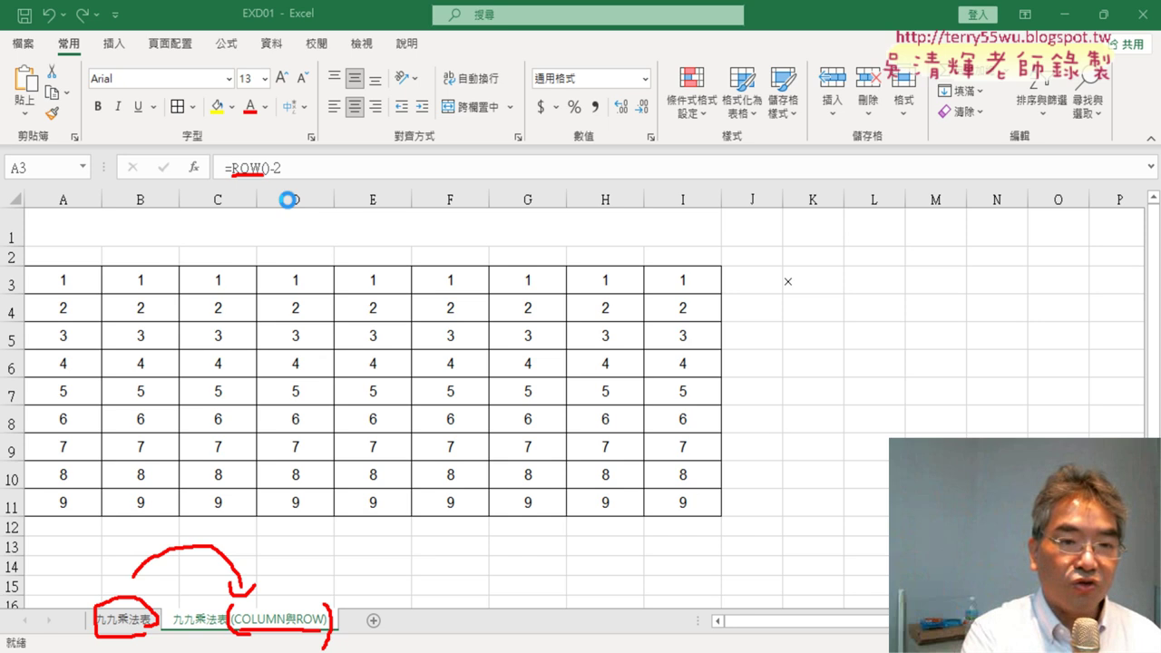
key(Escape)
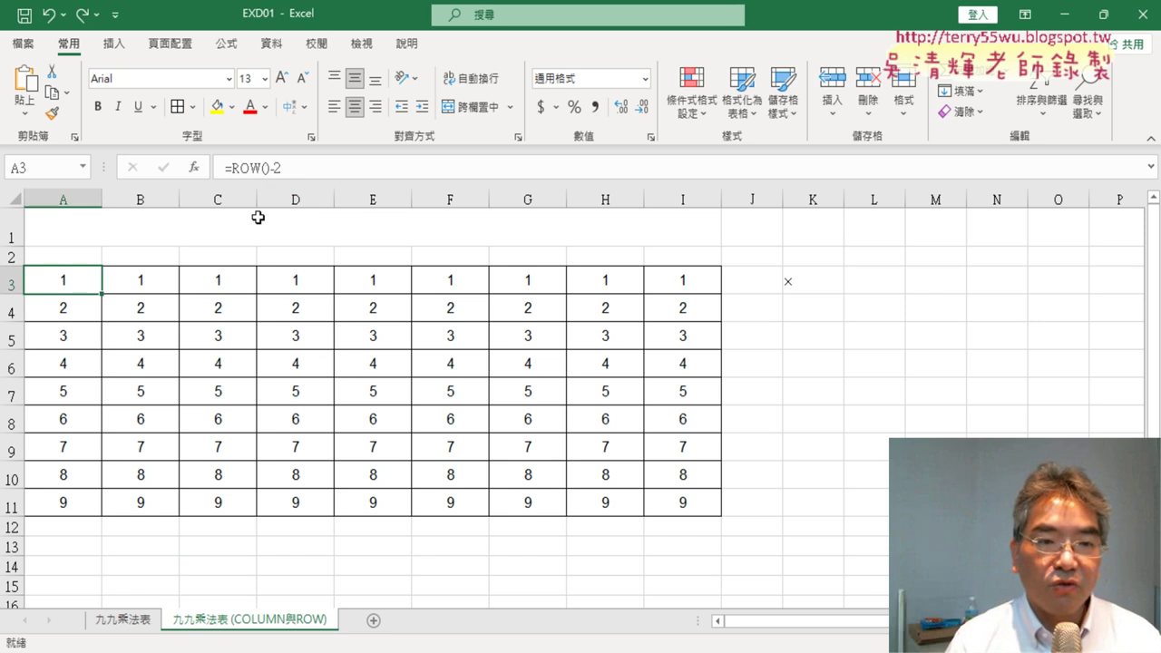
Replace ROW()-2 in A3's formula with an empty COLUMN() function, showing 1
drag(232, 167, 324, 170)
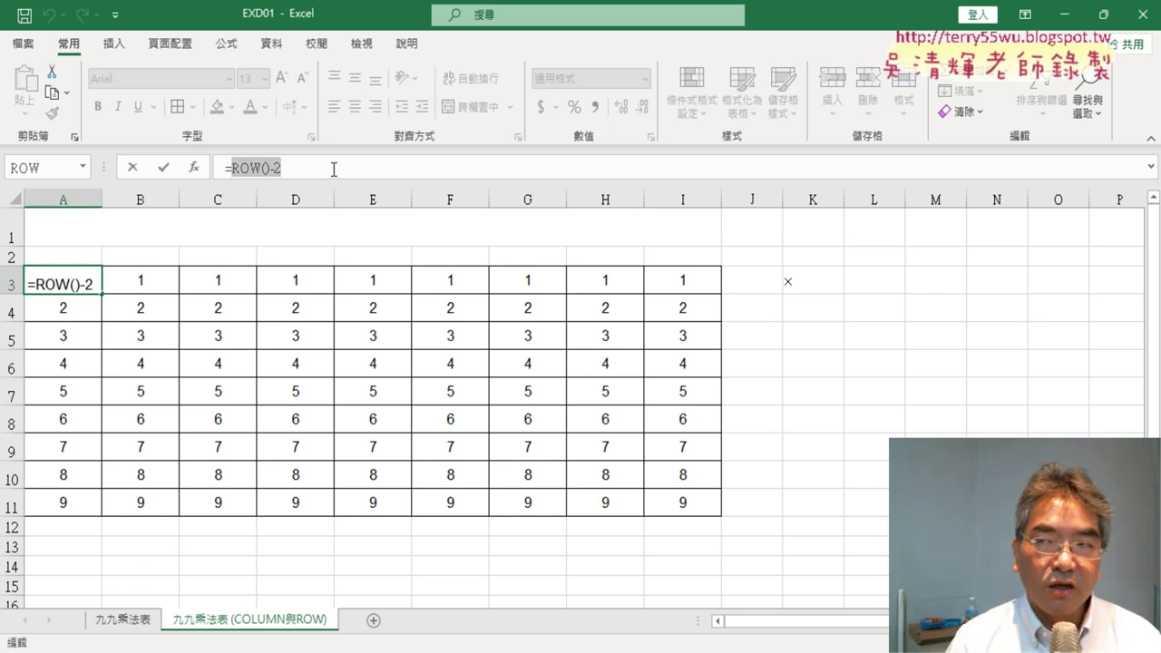
key(BackSpace)
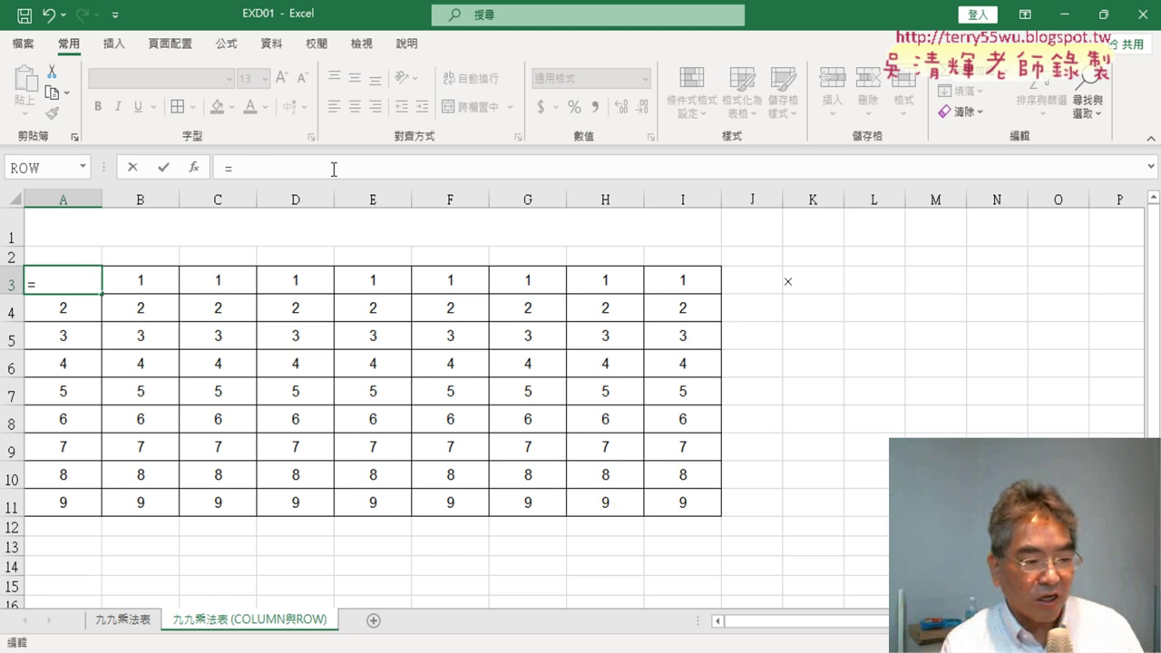
click(334, 169)
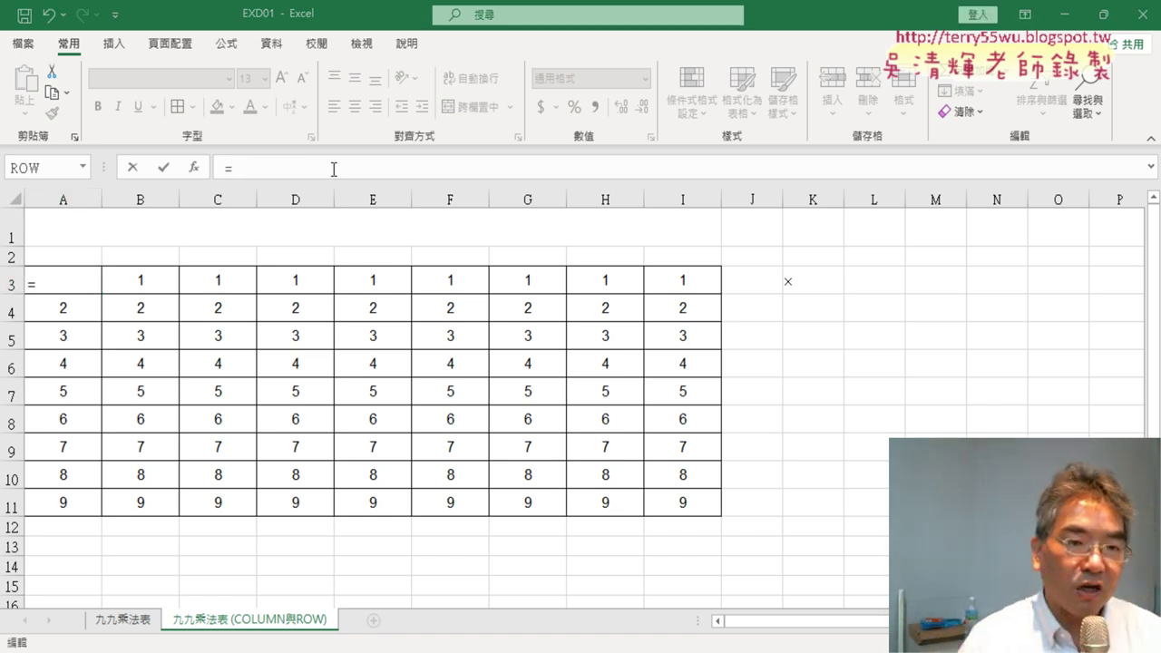
click(235, 169)
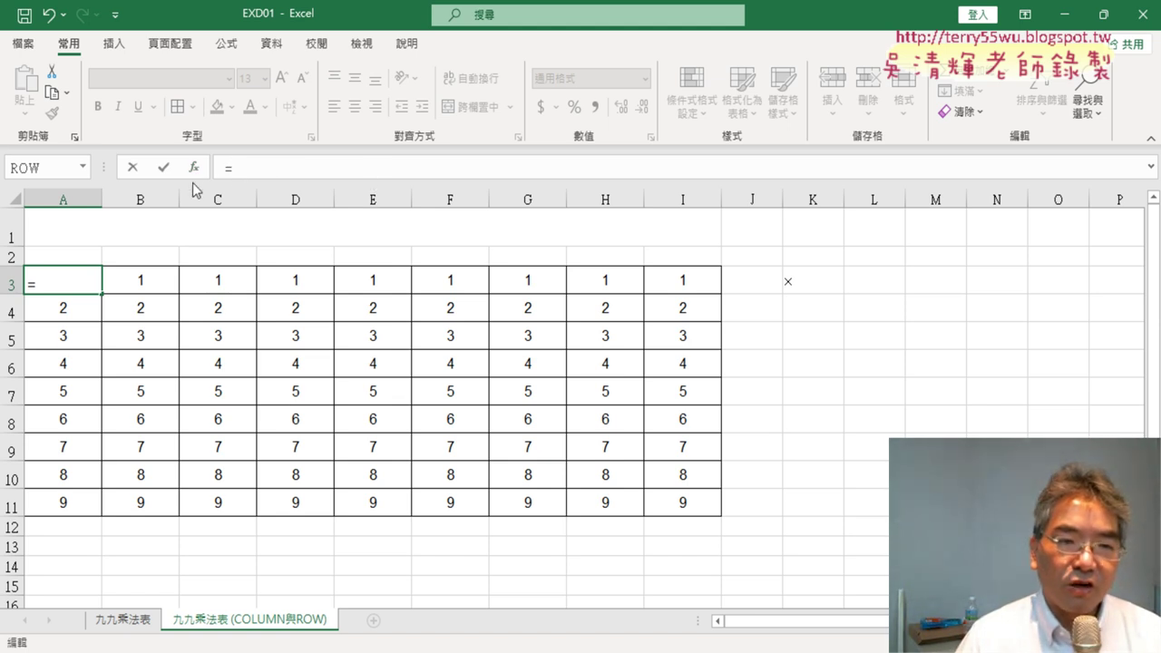
click(193, 167)
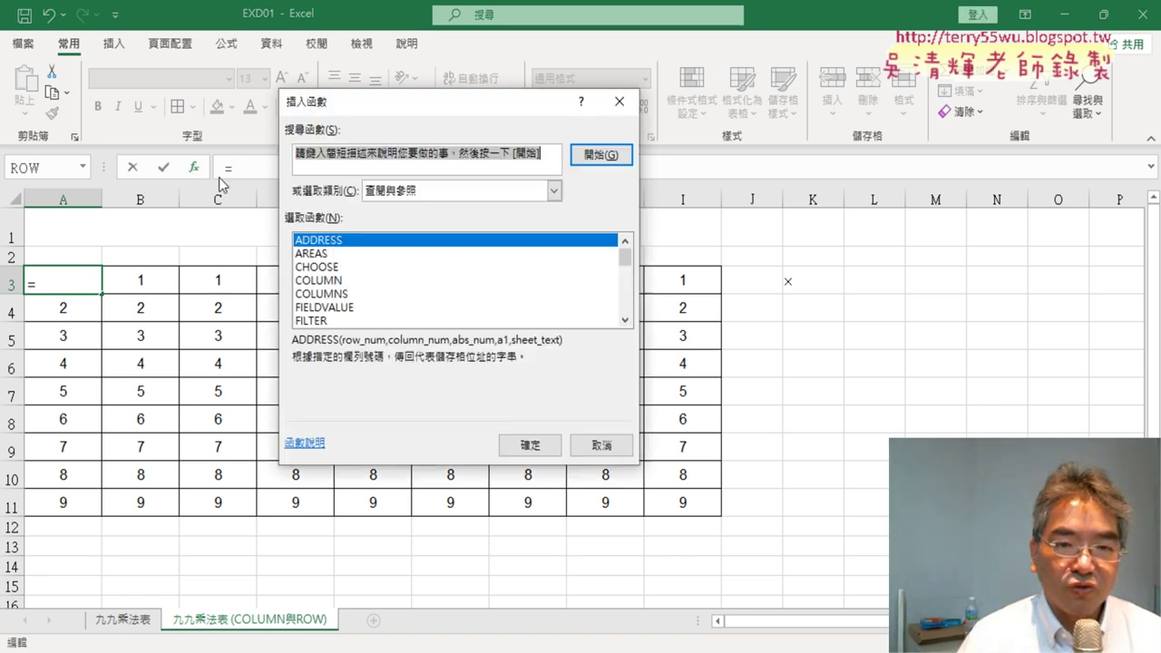
double_click(363, 281)
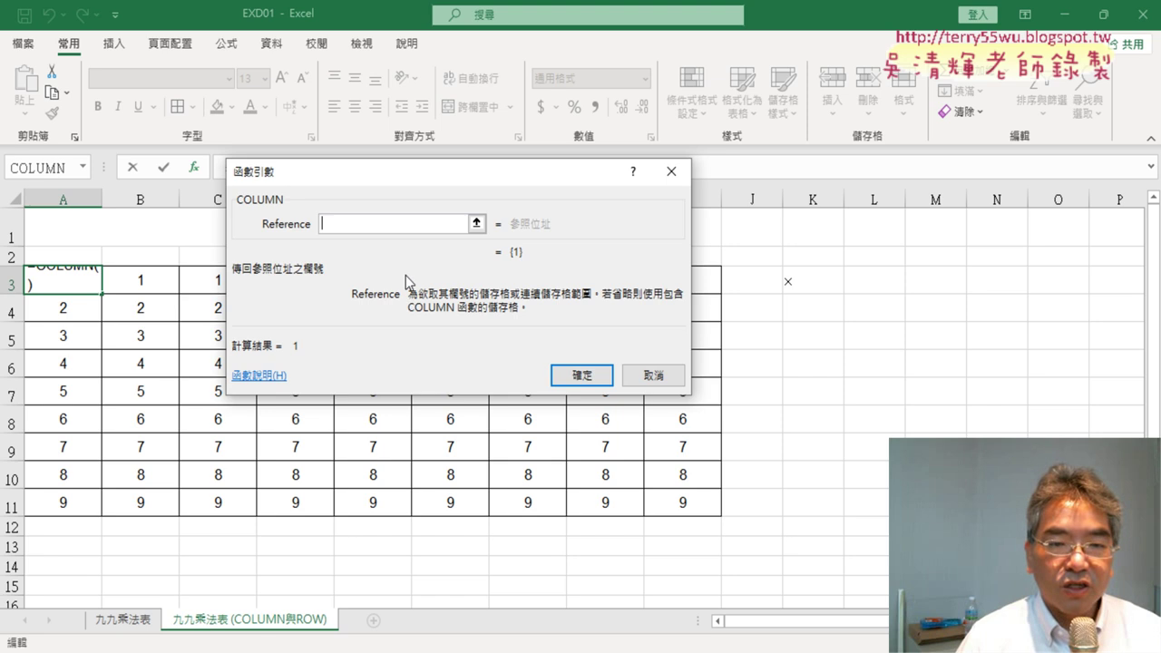
click(570, 373)
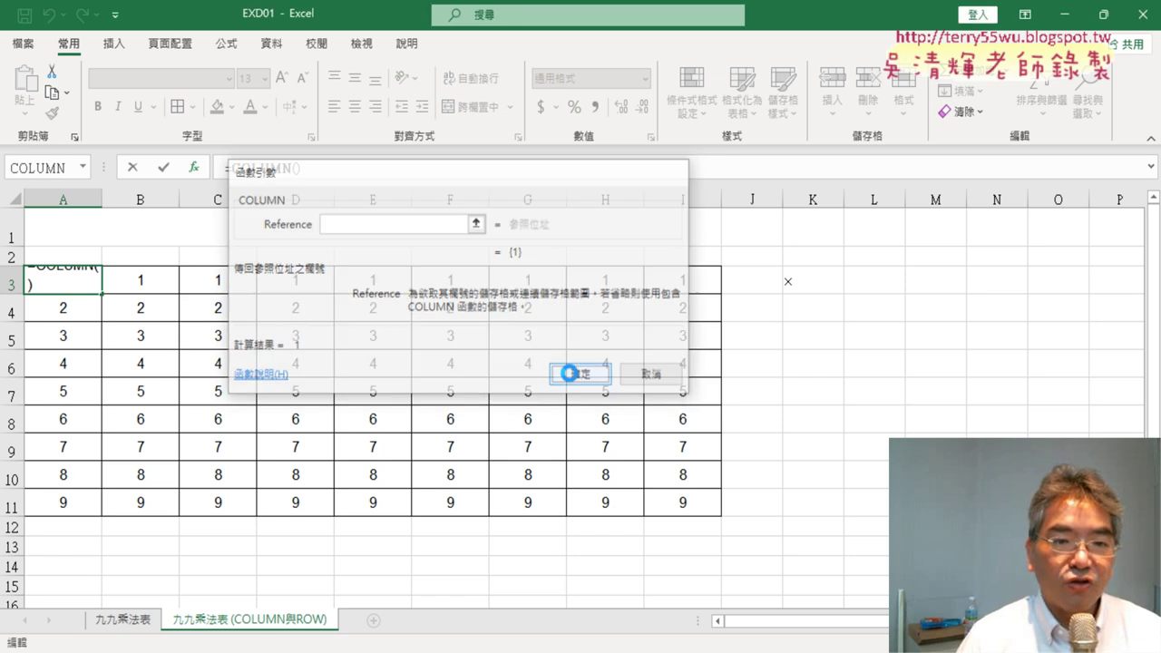
Append &"x"&row()-2 after COLUMN() in A3's formula
click(334, 173)
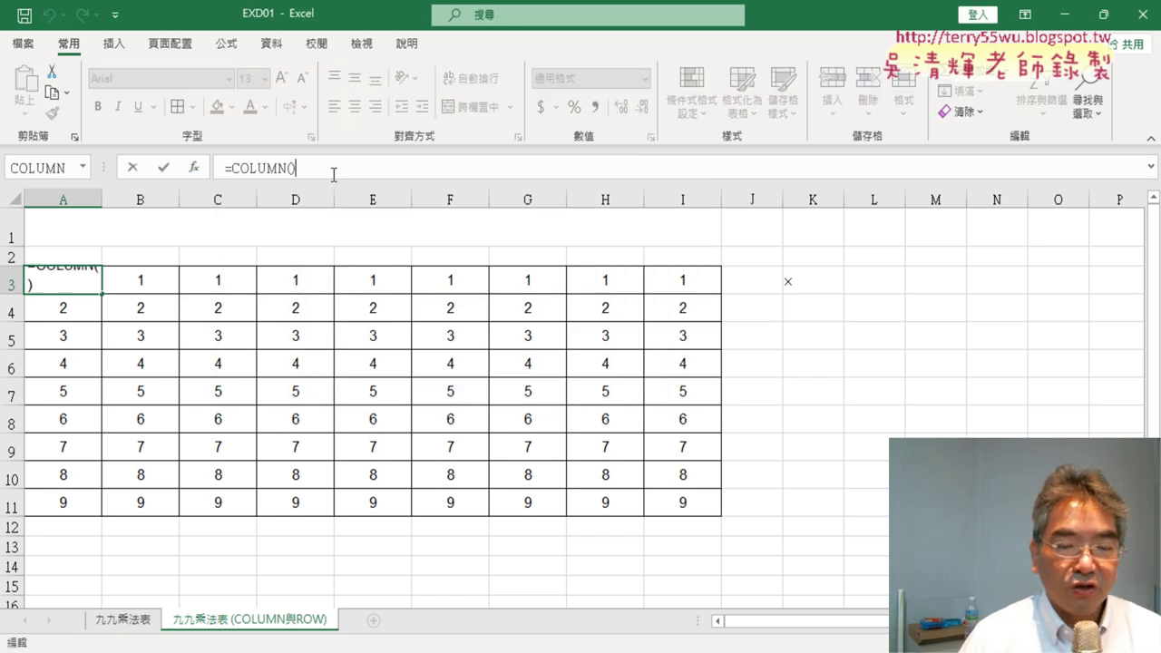
text(&")
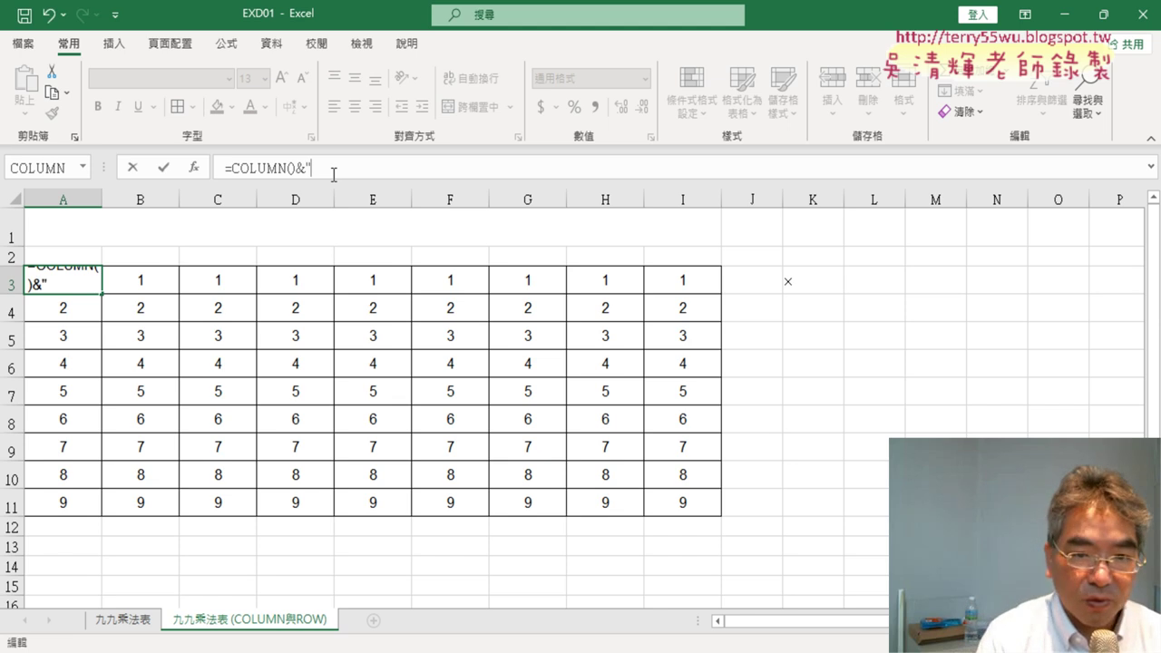
text(x")
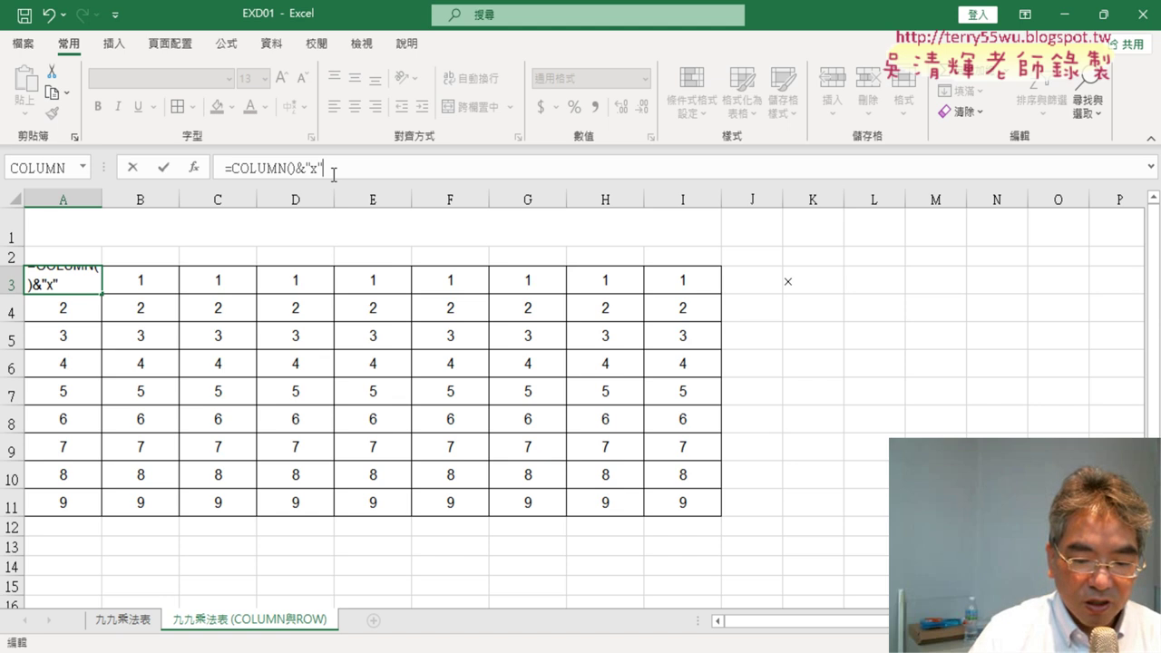
text(&)
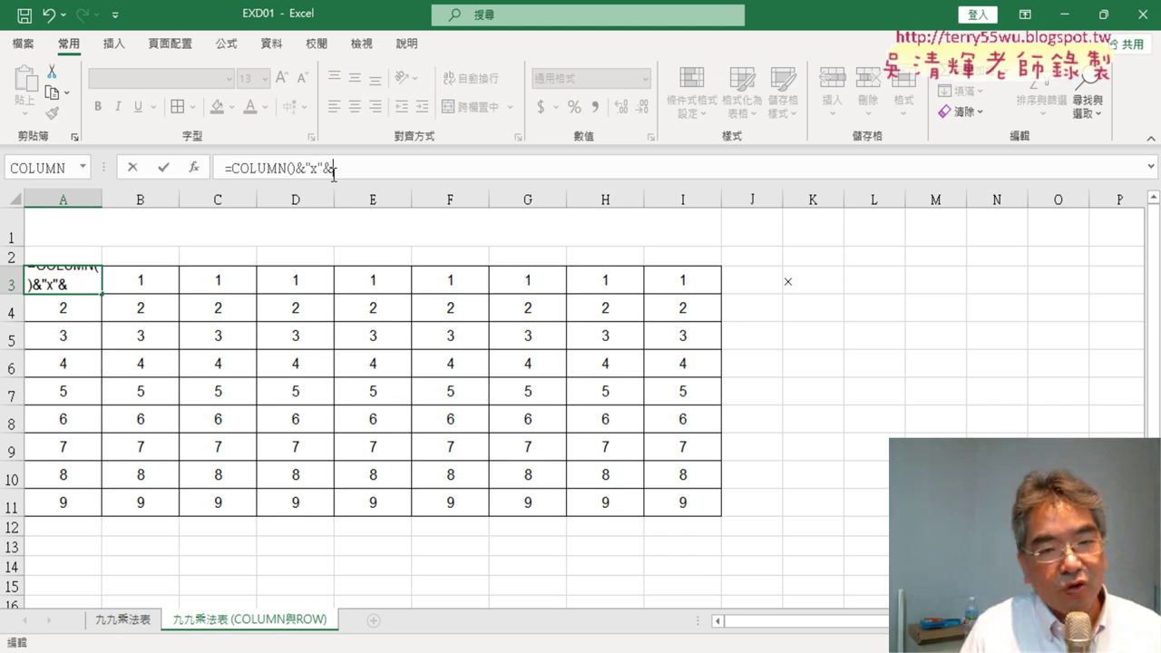
text(ro)
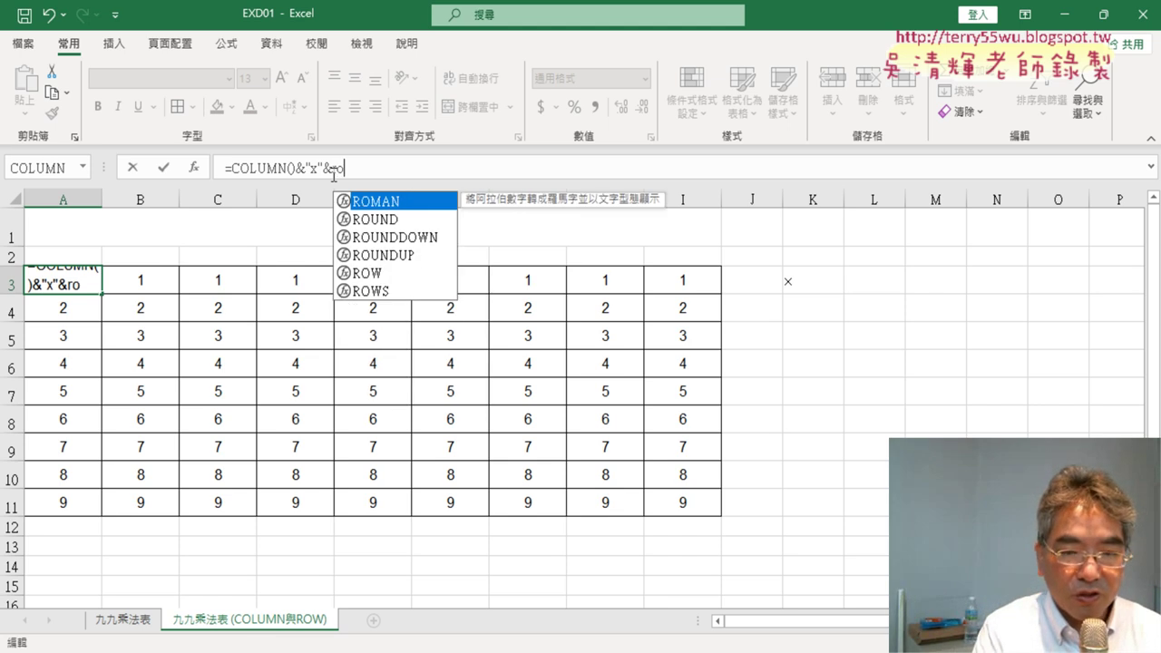
text(w()
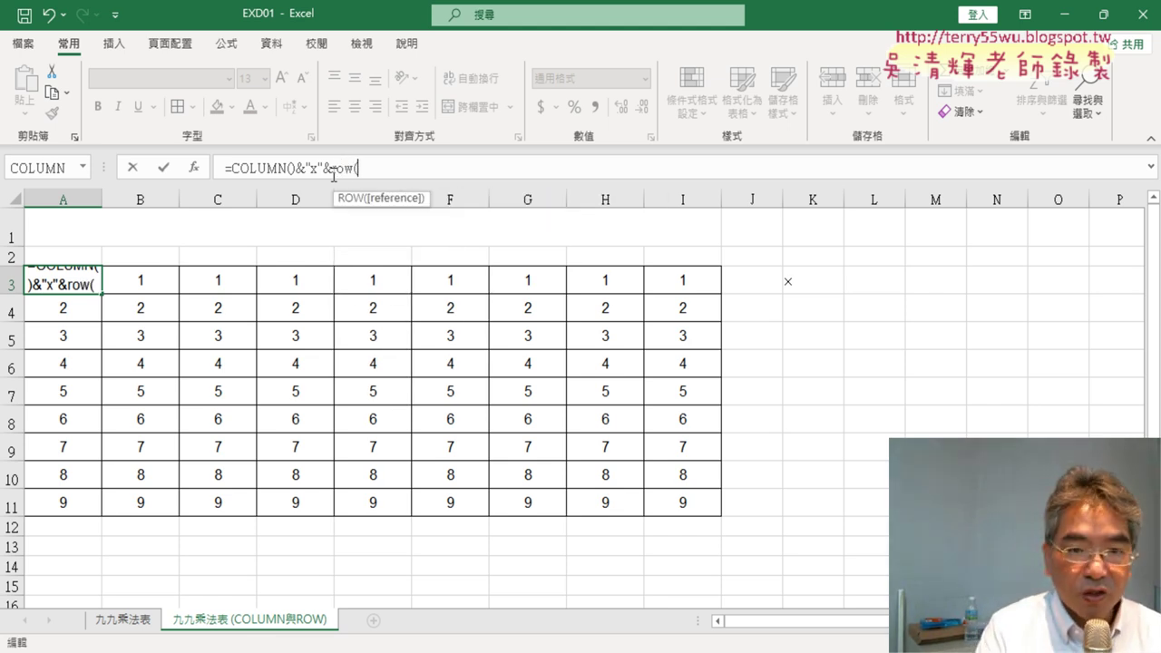
text()-2)
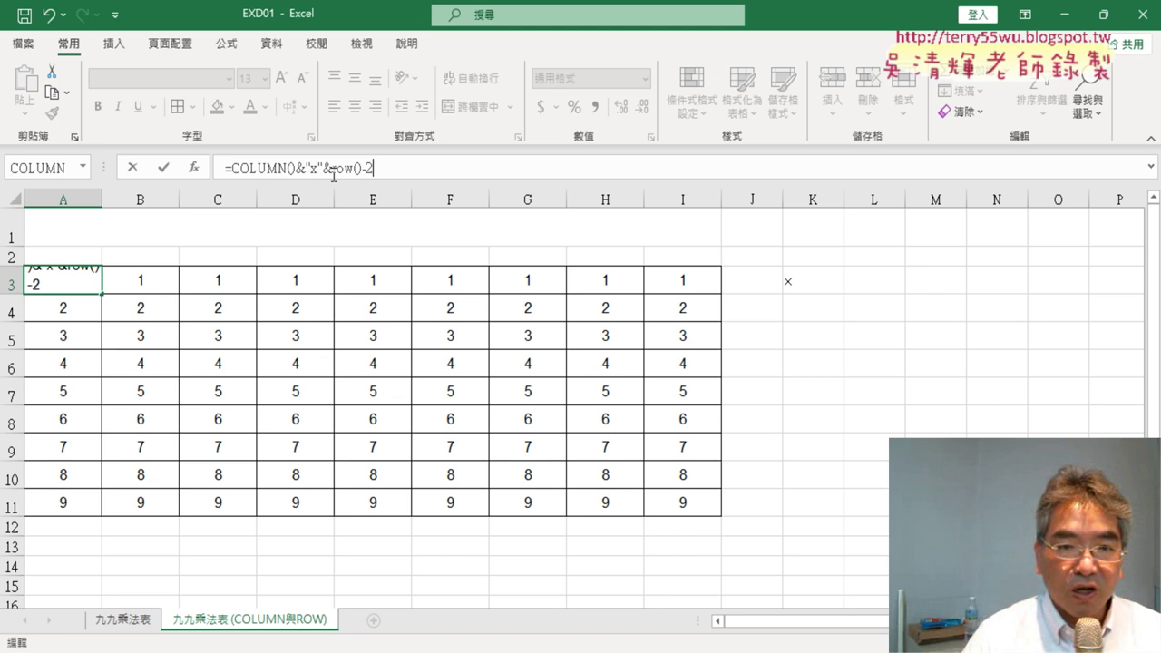
Add &"="& to the end of A3's formula after row()-2
drag(333, 168, 362, 167)
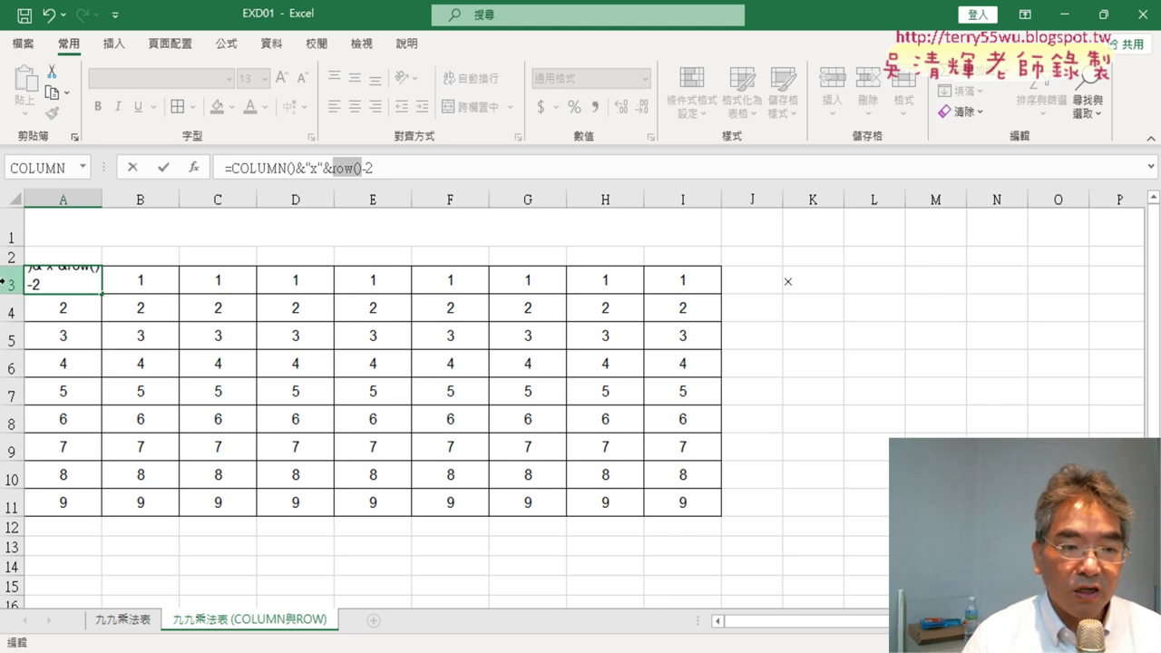
click(380, 169)
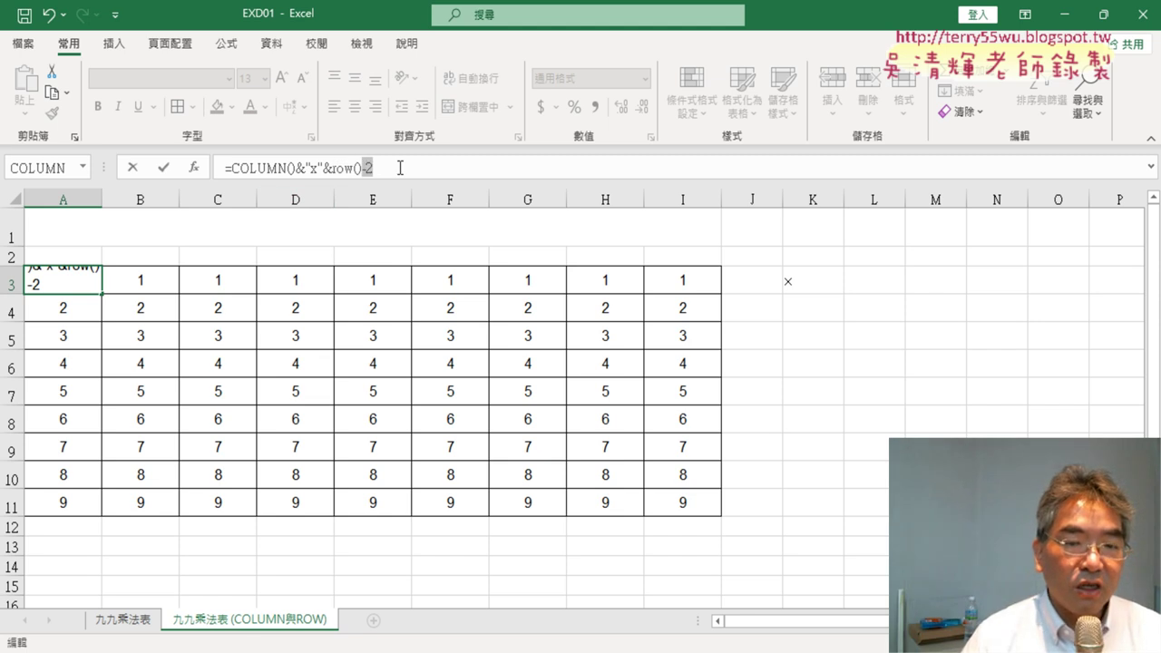
click(400, 168)
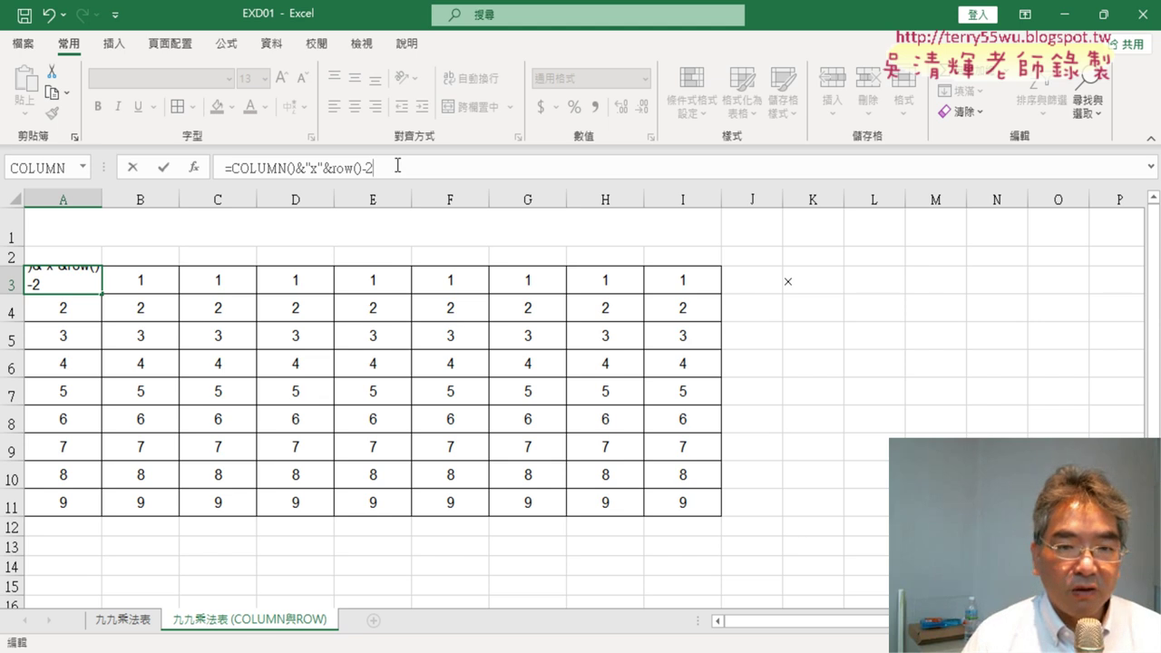
text(&")
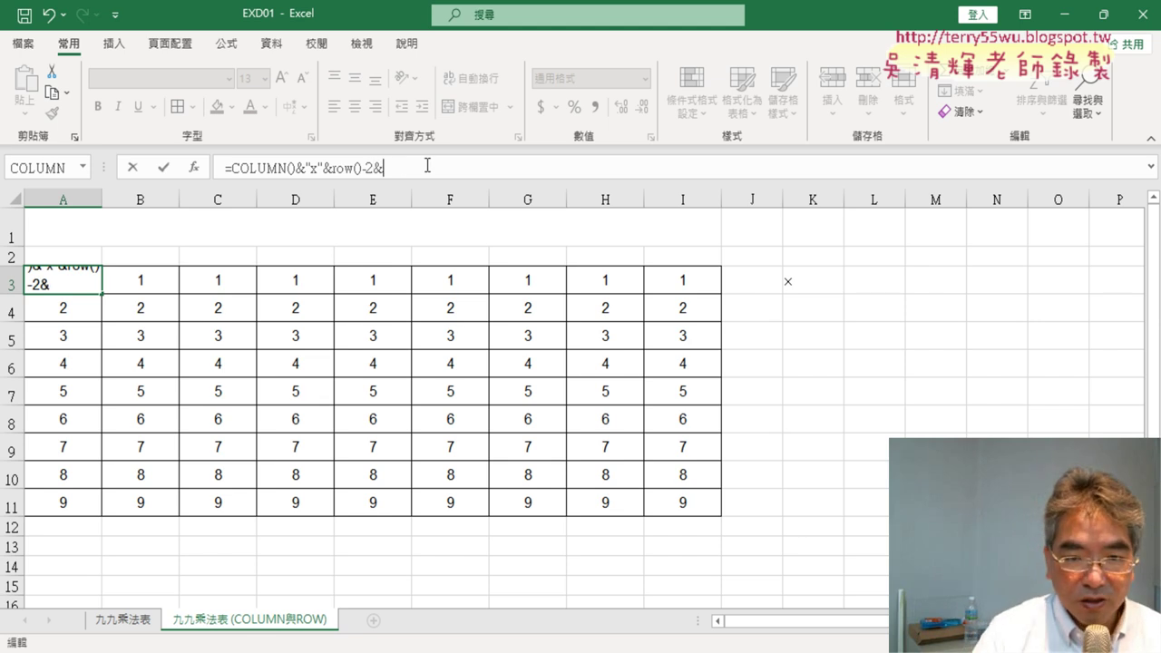
text(=)
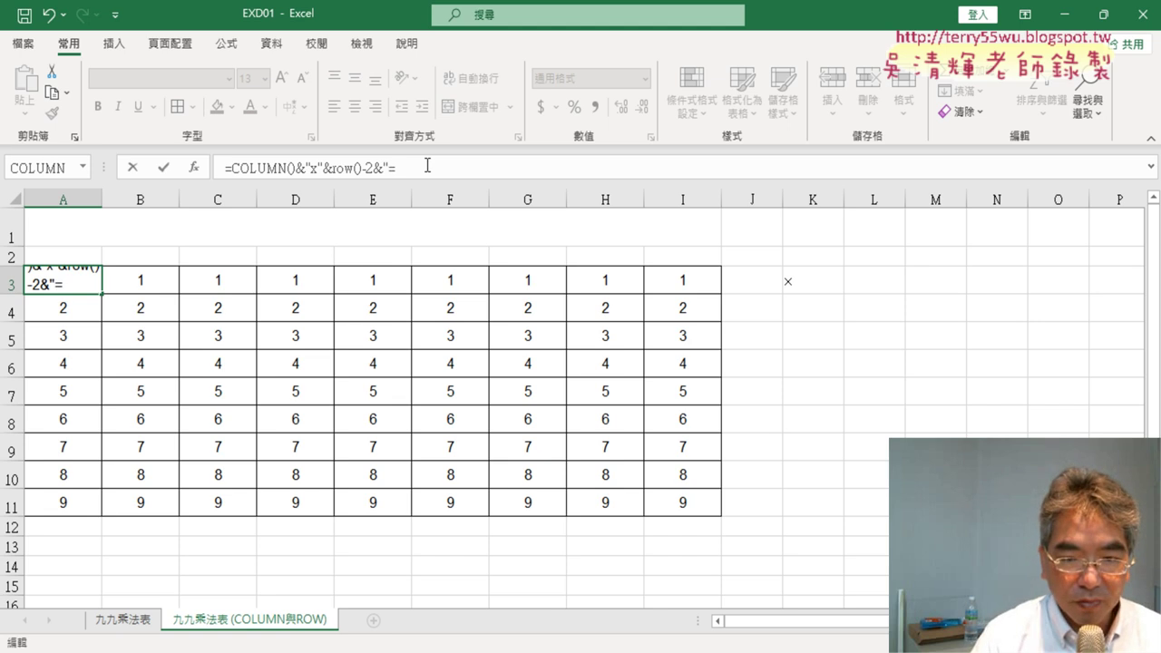
text(")
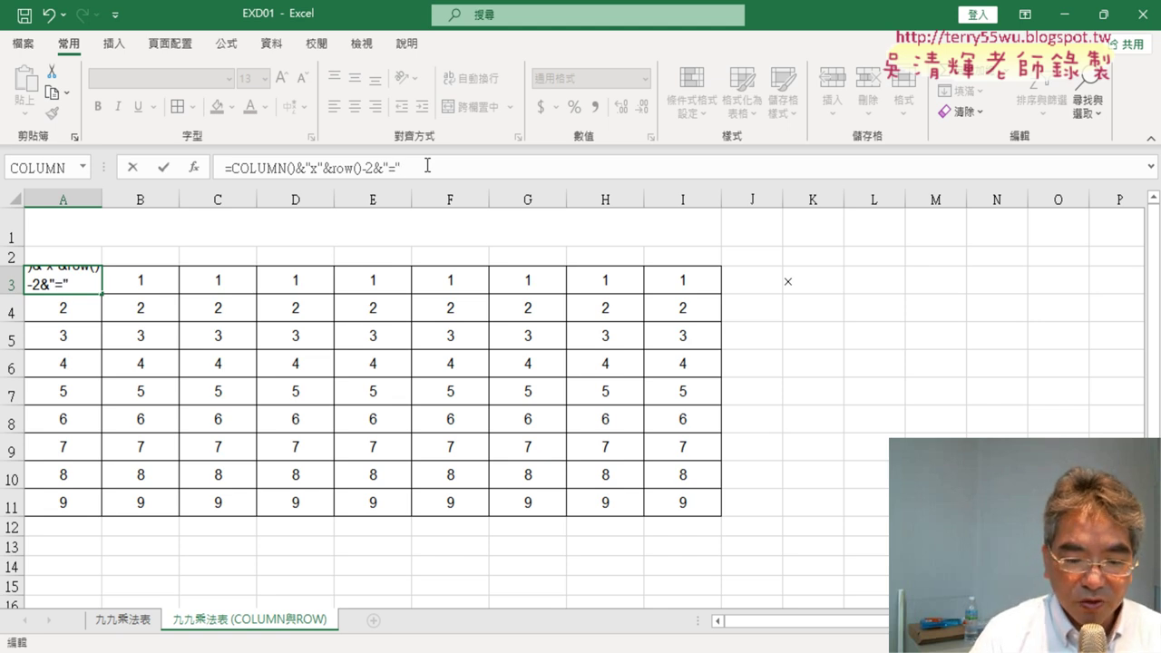
text(&)
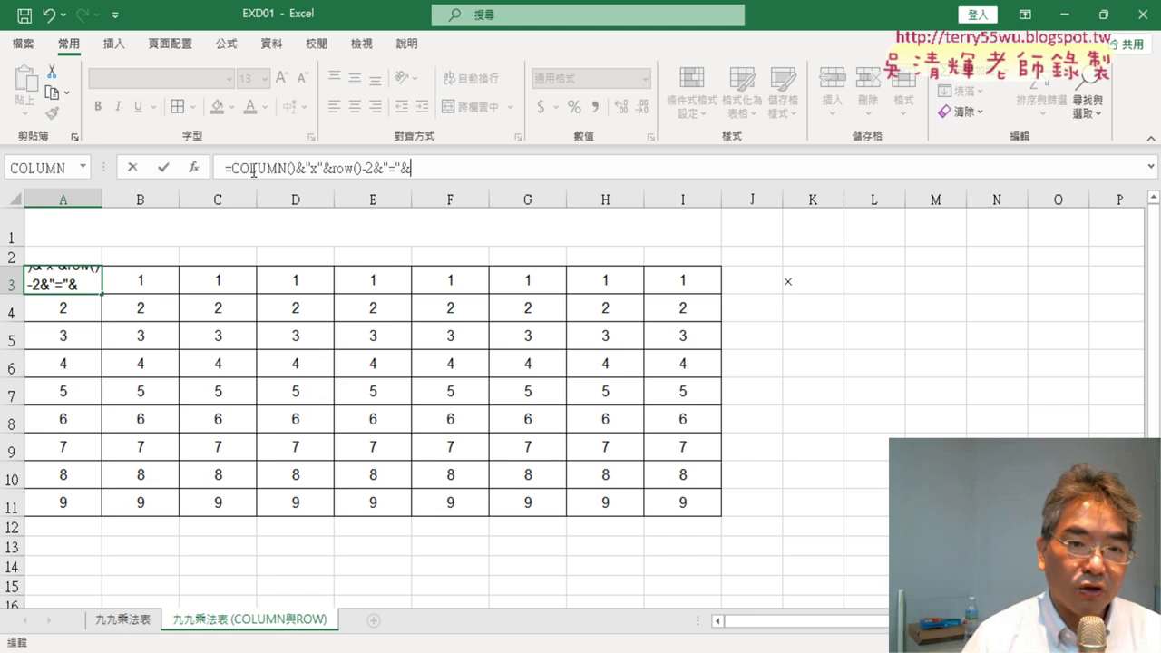
Copy the COLUMN()&"x"&row()-2 part and paste it at the end of A3's formula
drag(232, 169, 376, 170)
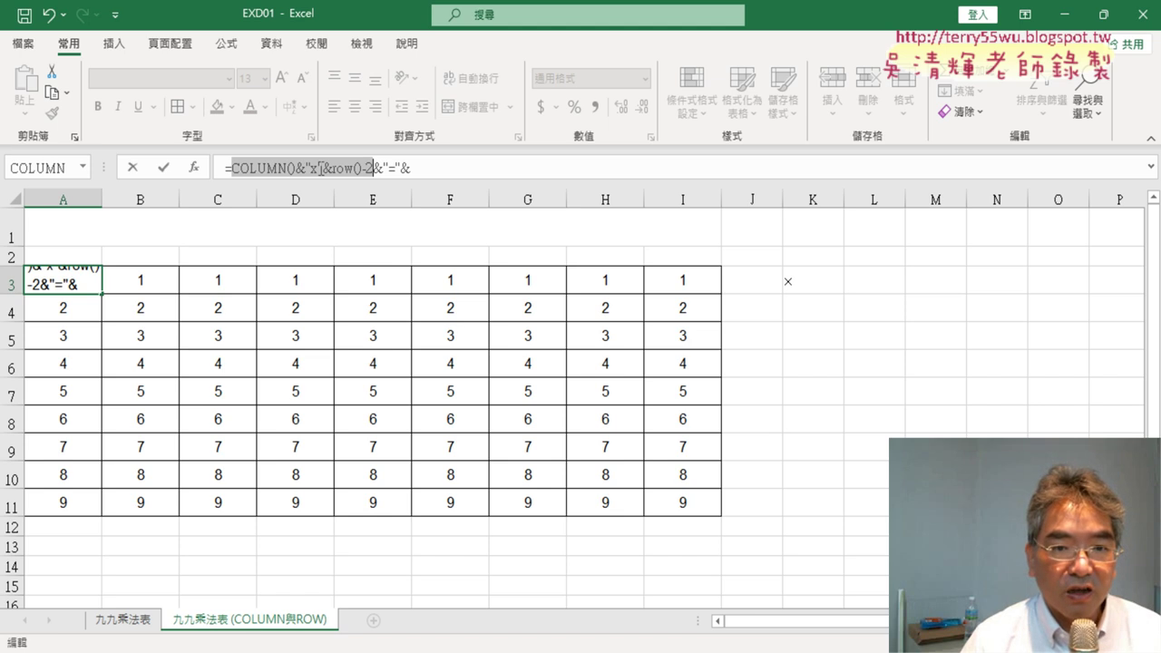
right_click(326, 172)
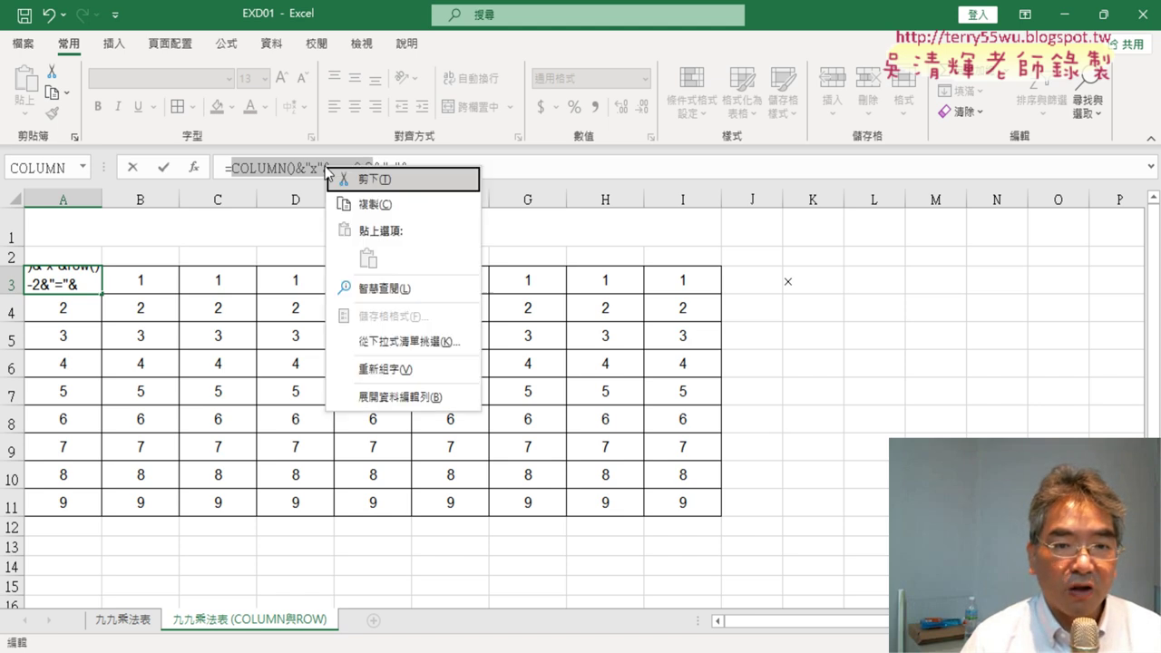
click(367, 199)
click(433, 171)
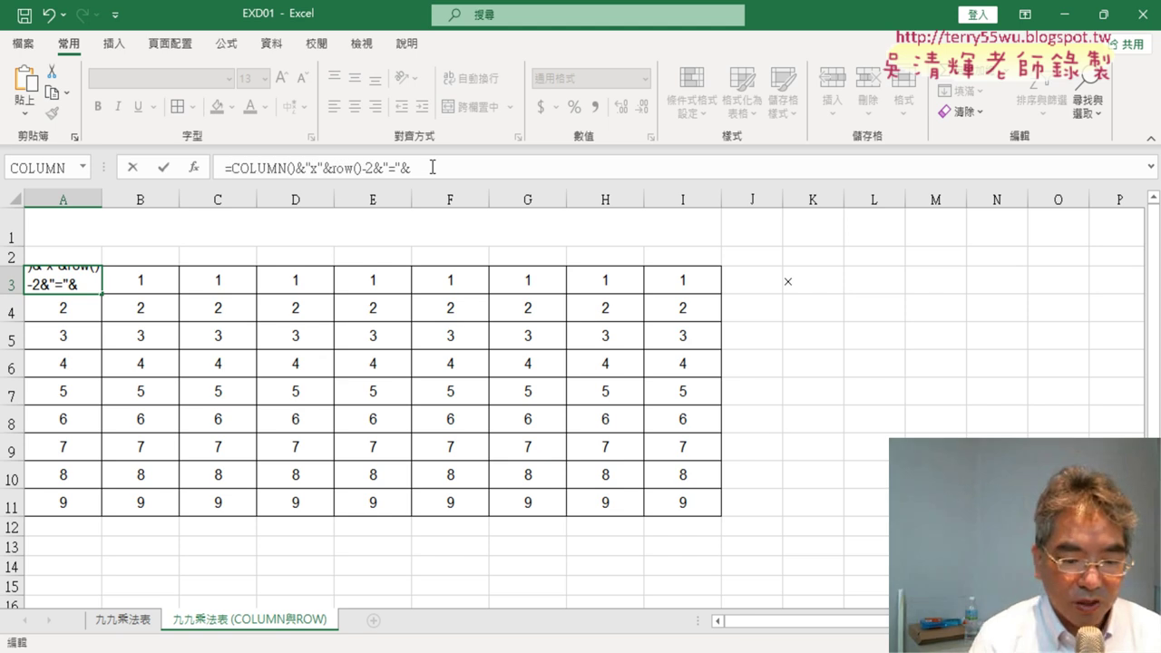
key(ctrl+v)
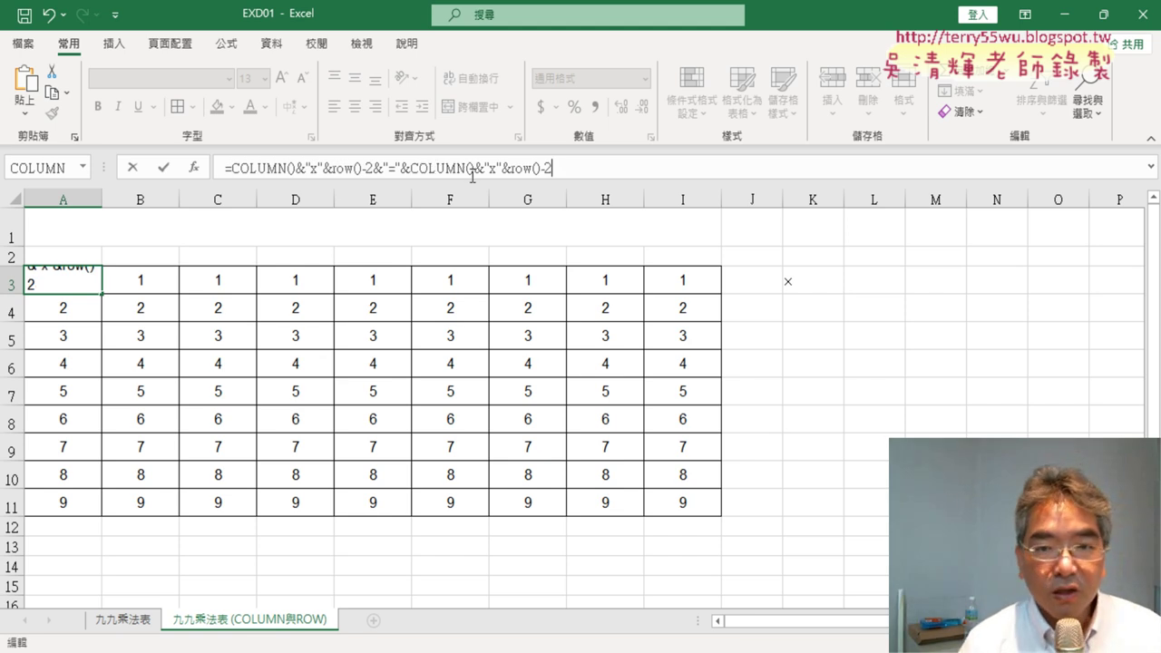
Replace the pasted &"x"& with * and confirm, so A3 shows 1x1=1
drag(476, 168, 512, 168)
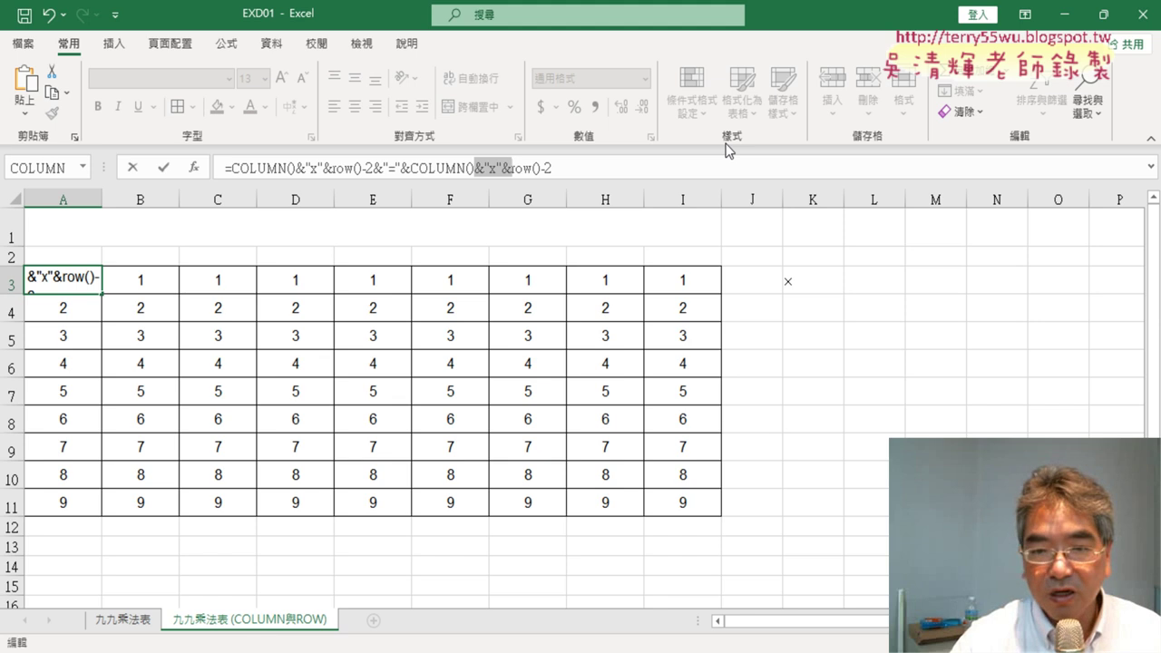
text(*)
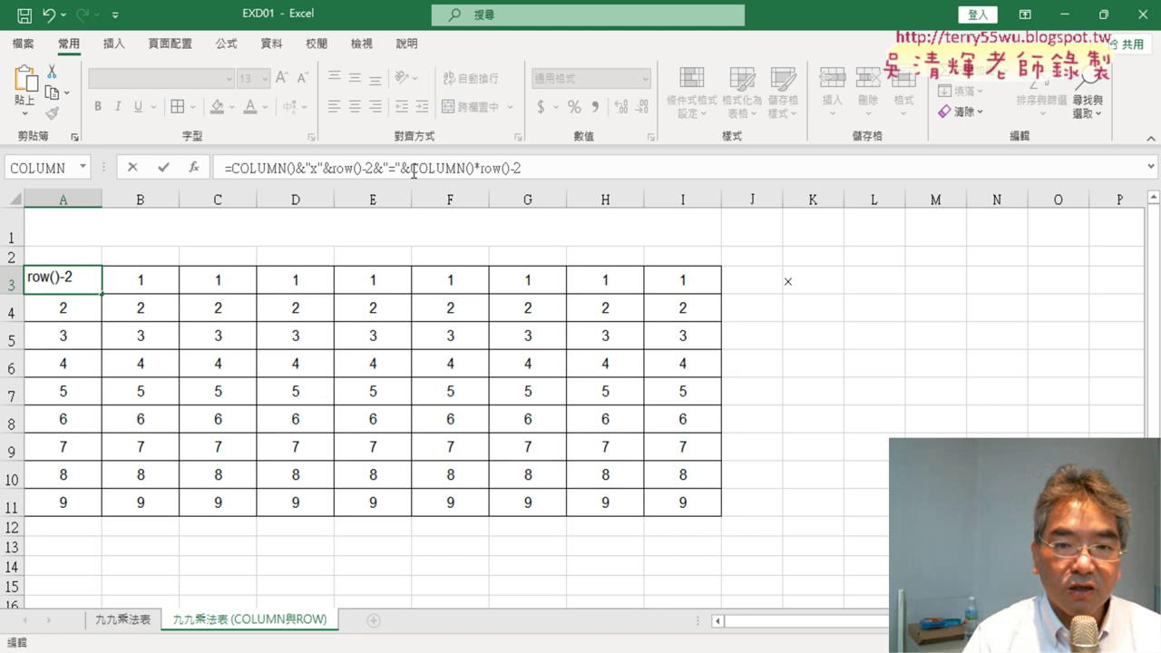
drag(410, 168, 480, 168)
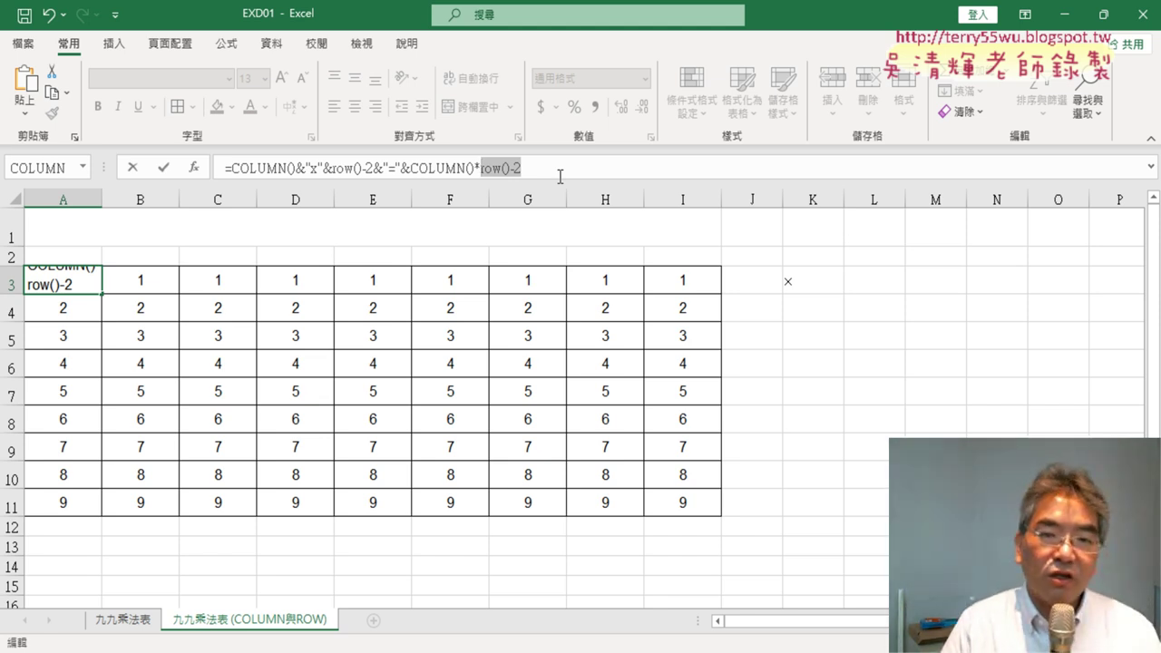
click(164, 170)
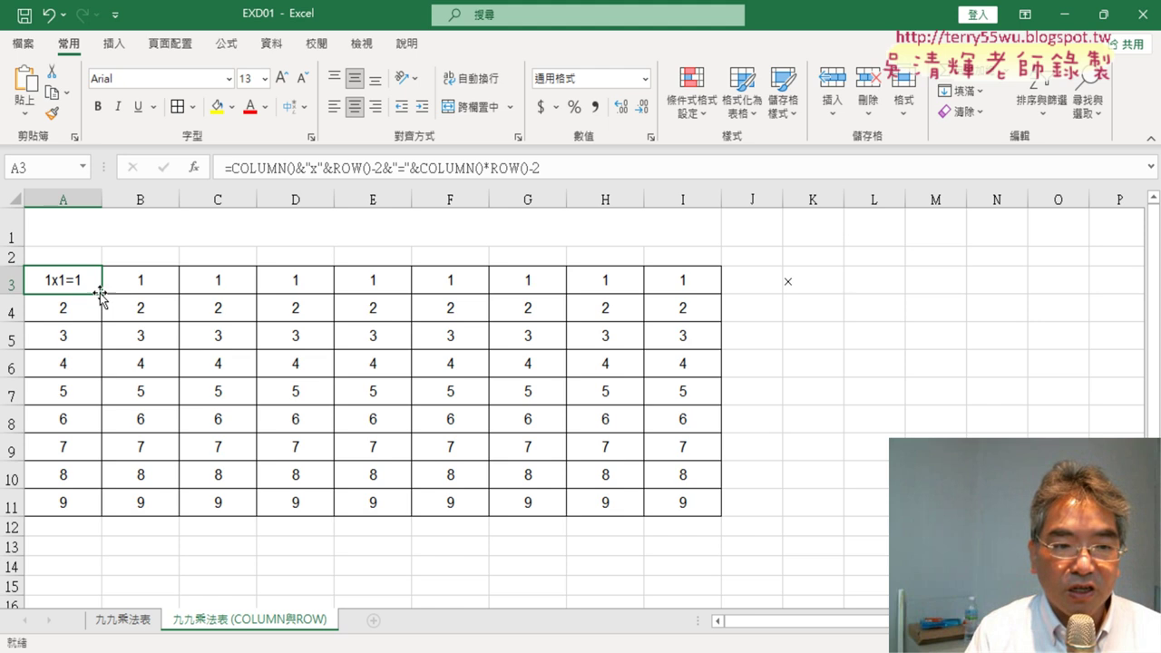
Fill A3's formula through A3:I11, giving labels like 2x1=4 and 9x9=97
mouse_move(102, 293)
mouse_down()
mouse_move(108, 519)
mouse_move(714, 519)
mouse_up()
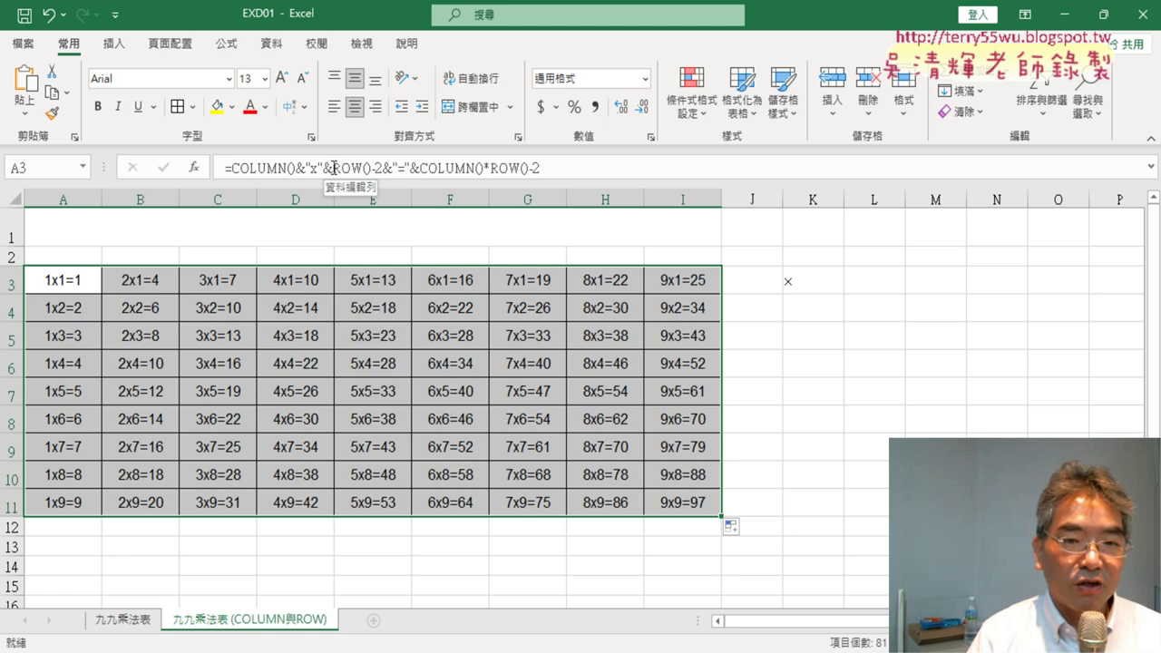
Wrap the product's ROW()-2 in parentheses so A3 computes COLUMN()*(ROW()-2)
drag(334, 167, 382, 166)
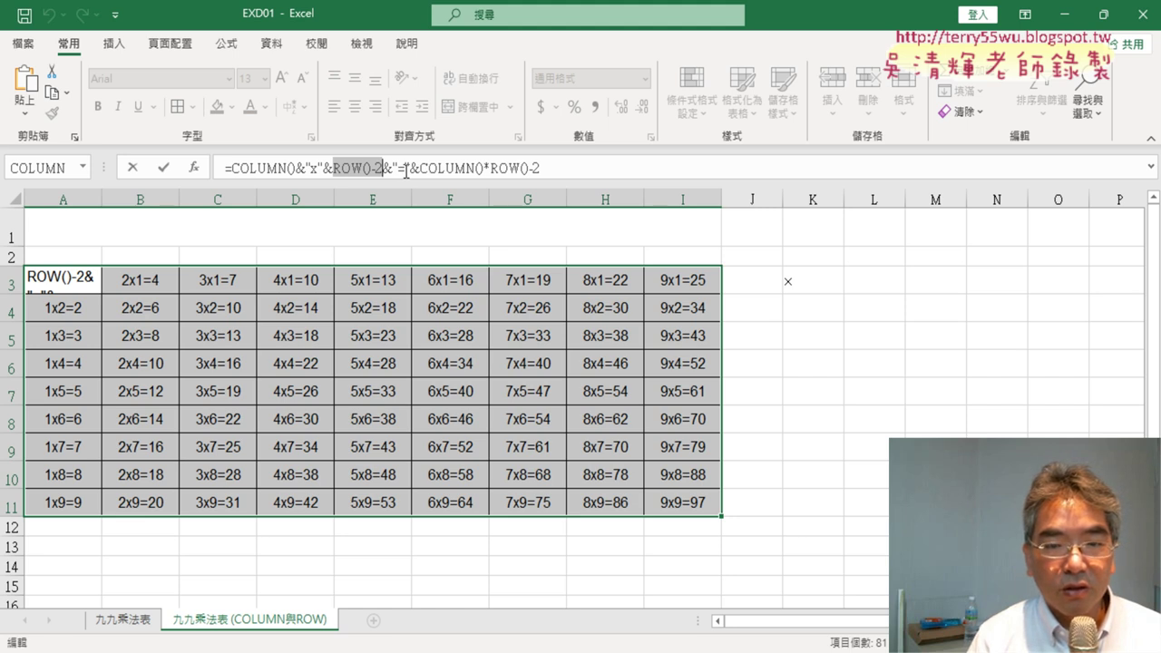
click(336, 171)
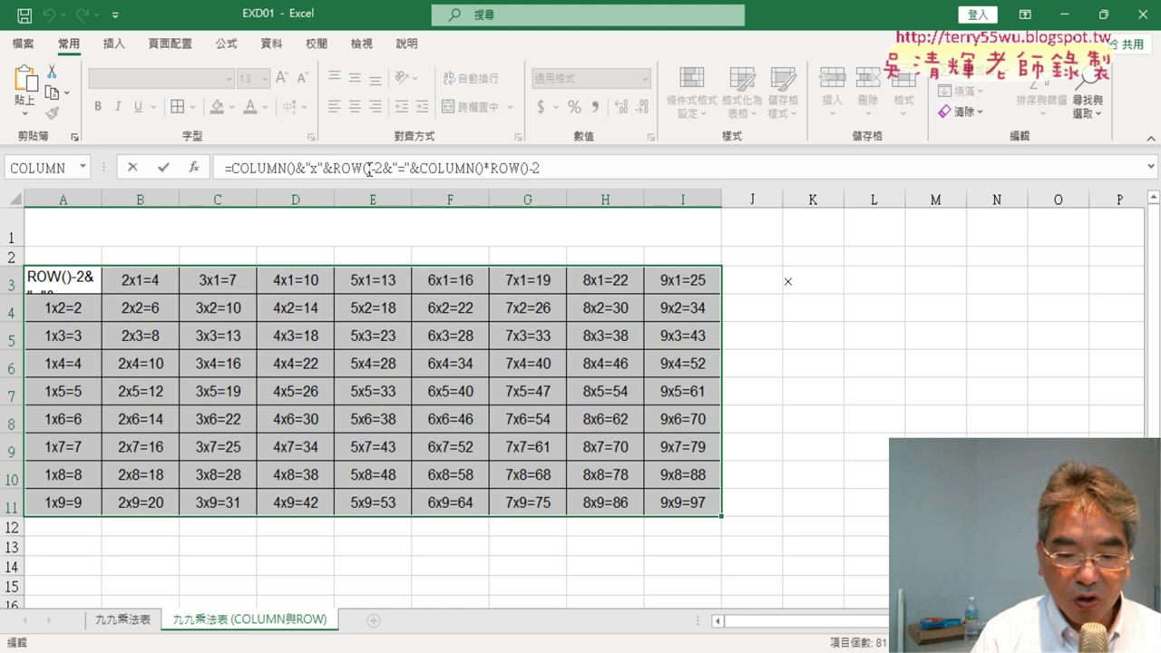
text(()
click(386, 171)
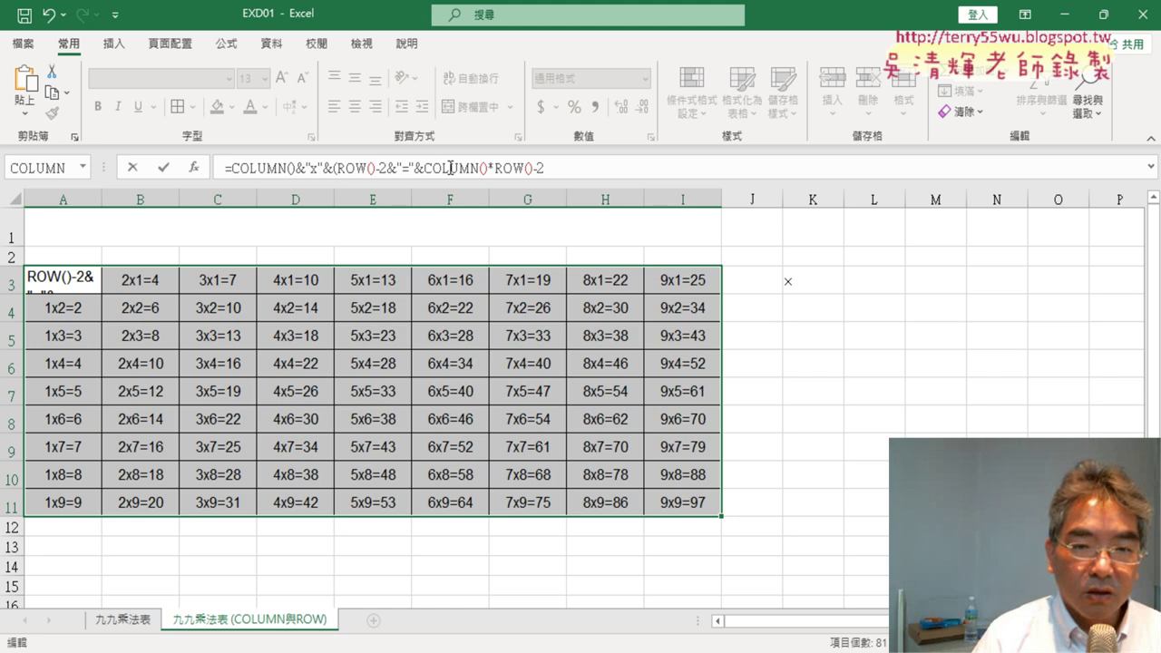
key(Left)
key(Left)
key(Left)
key(Left)
key(Left)
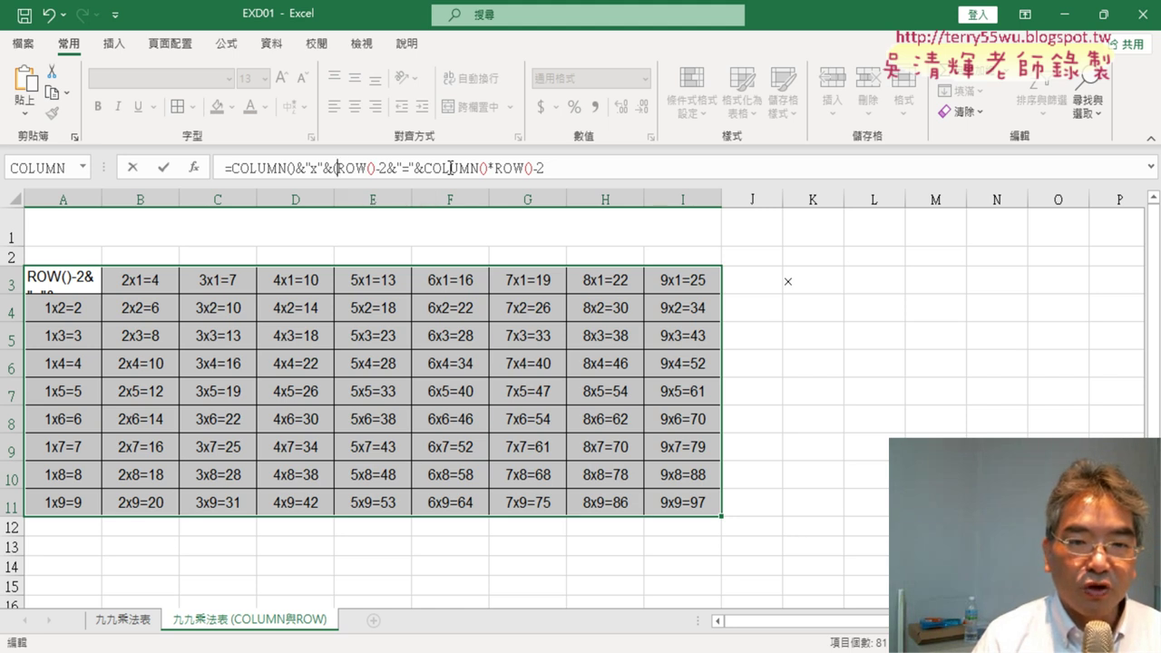
key(BackSpace)
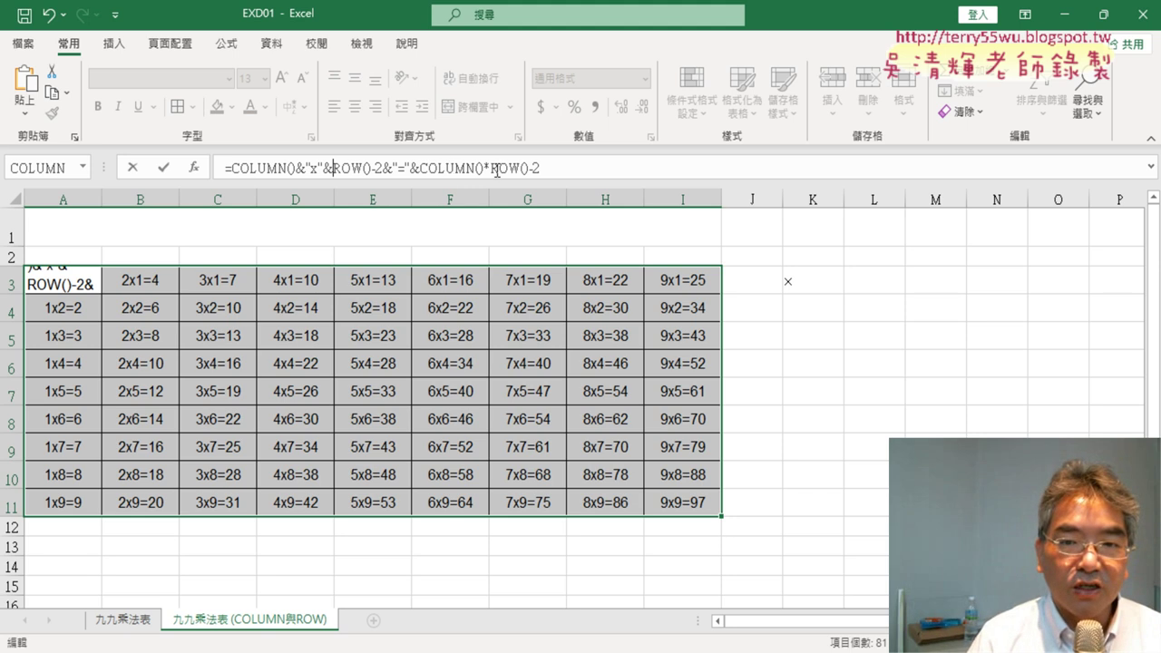
click(485, 169)
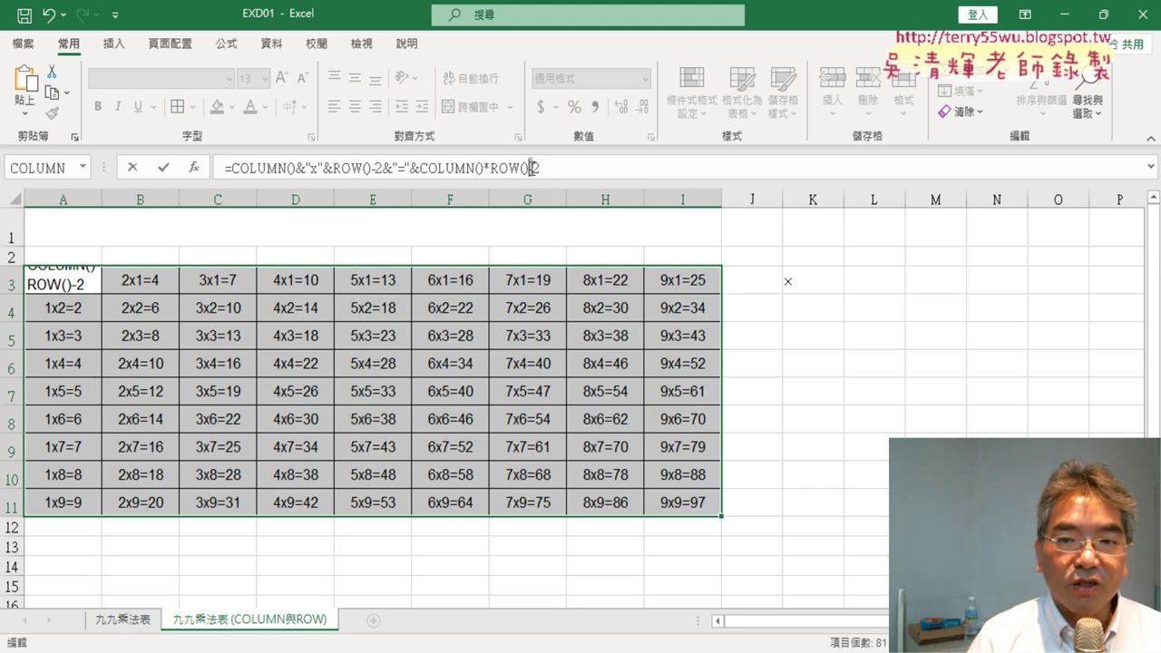
click(534, 168)
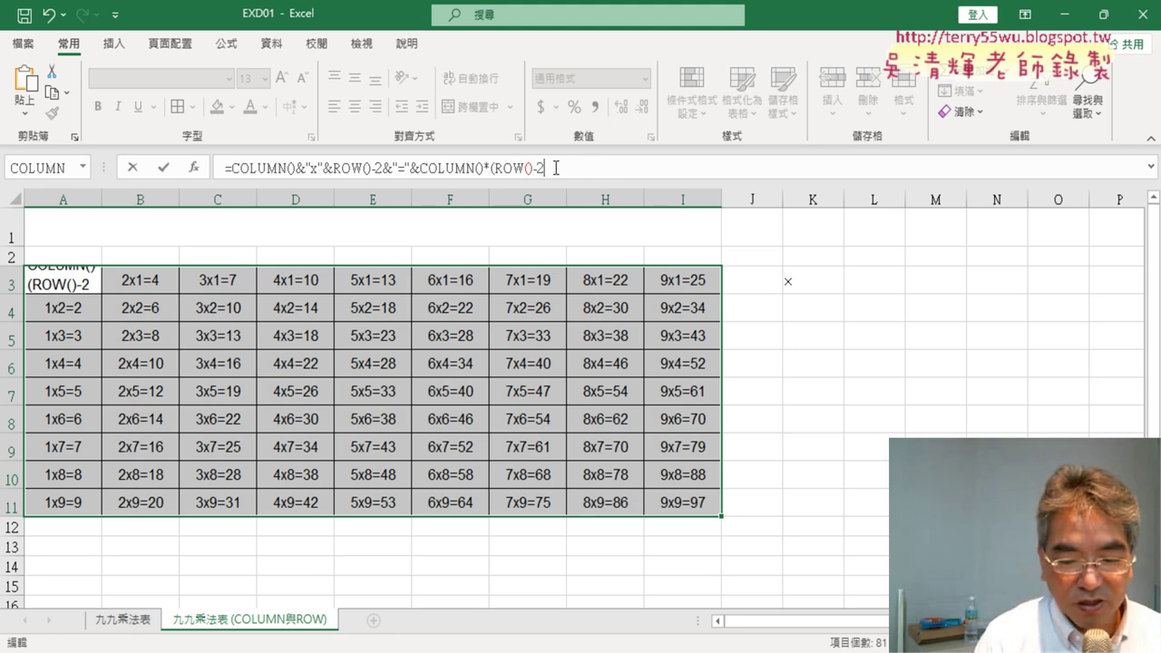
text())
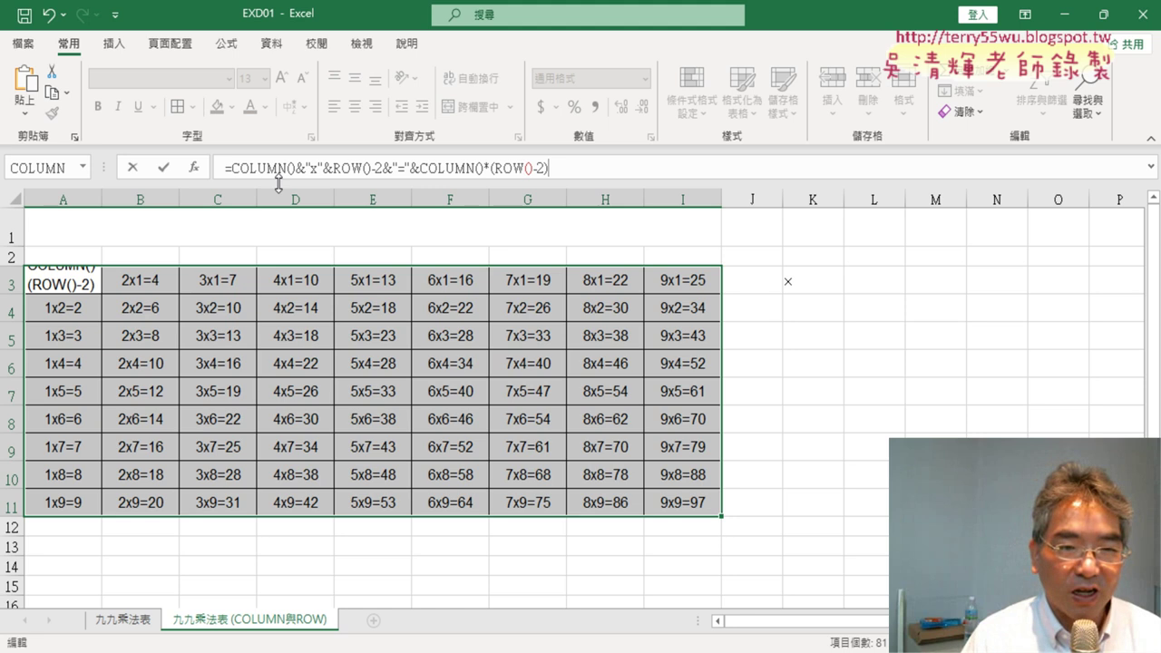
key(Return)
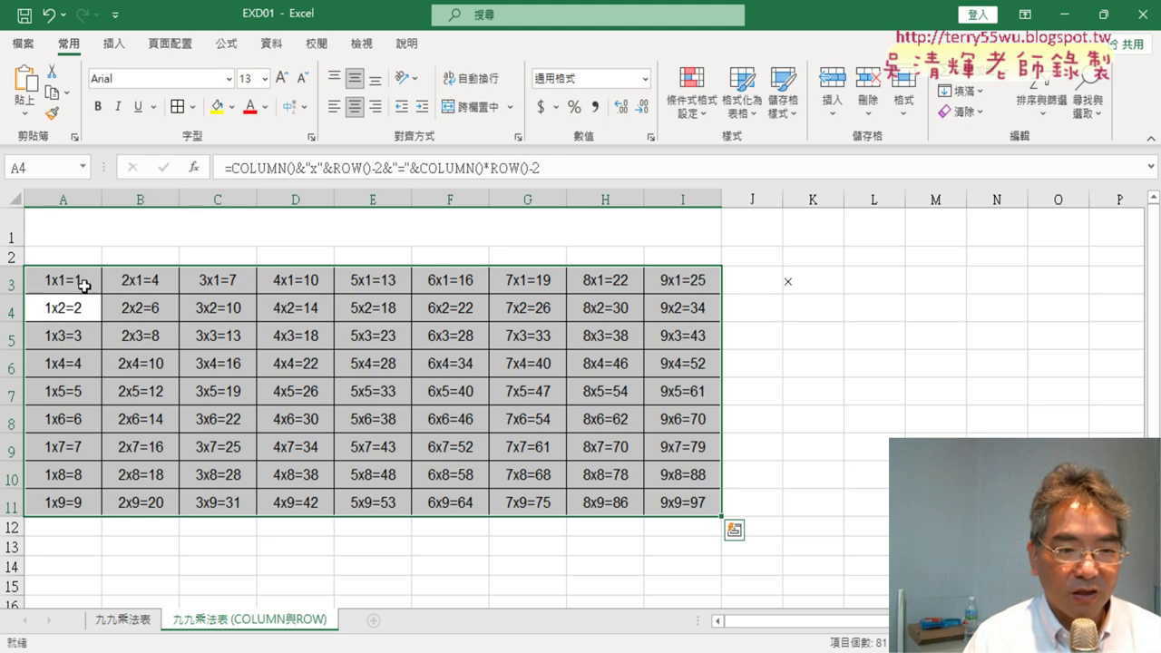
Refill A3:I11 from A3, yielding correct products from 2x1=2 to 9x9=81
click(83, 284)
drag(104, 294, 104, 289)
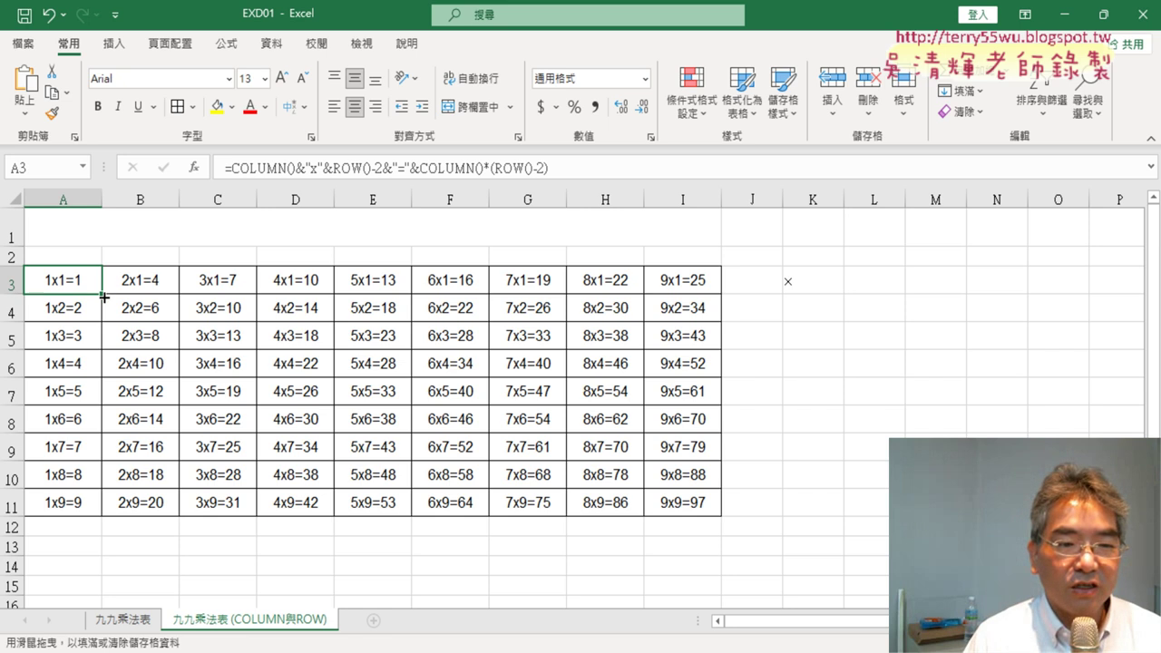
mouse_move(105, 289)
mouse_down()
mouse_move(628, 277)
mouse_move(716, 286)
mouse_move(717, 510)
mouse_up()
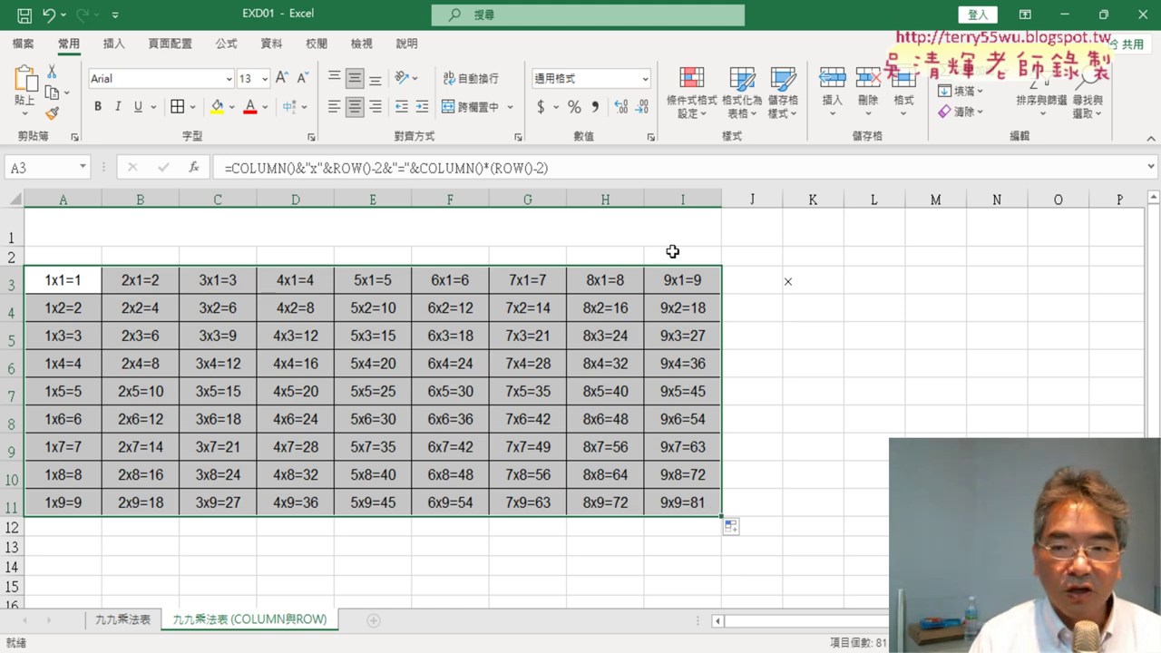
Copy the × sign from cell K3
click(811, 279)
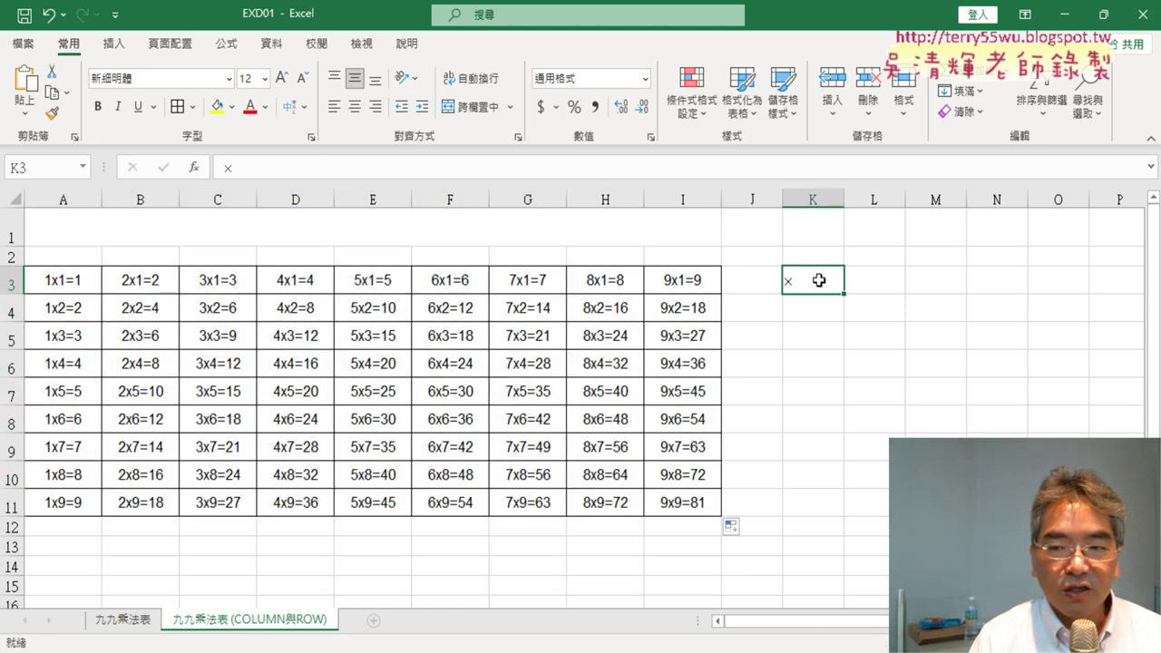
double_click(228, 168)
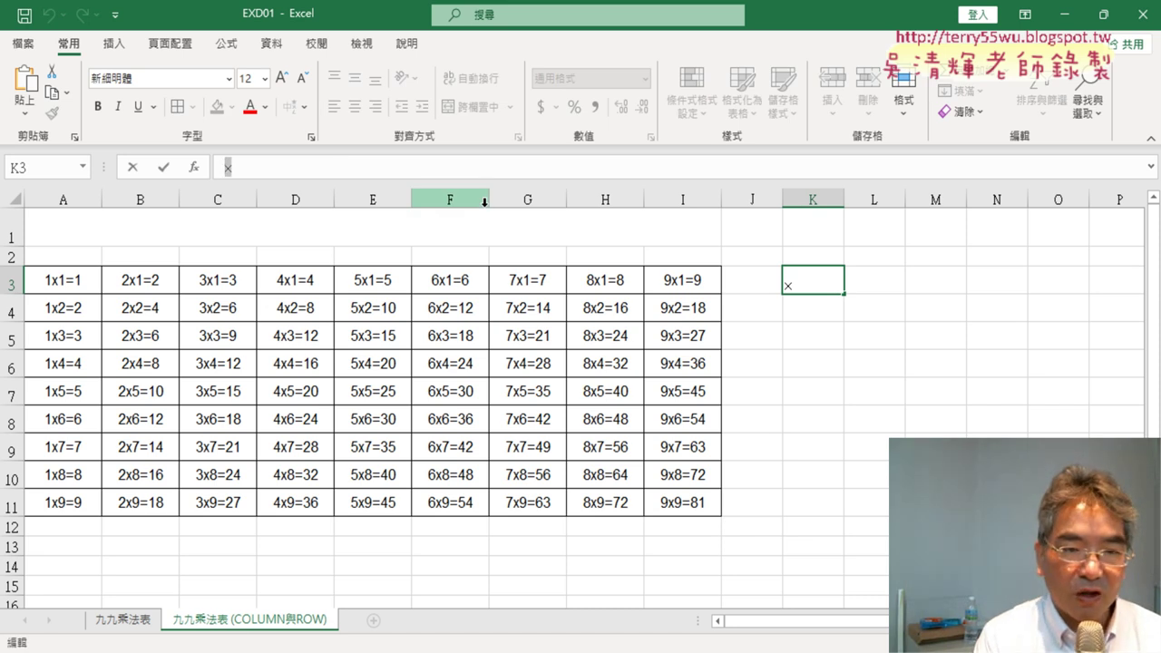
click(132, 167)
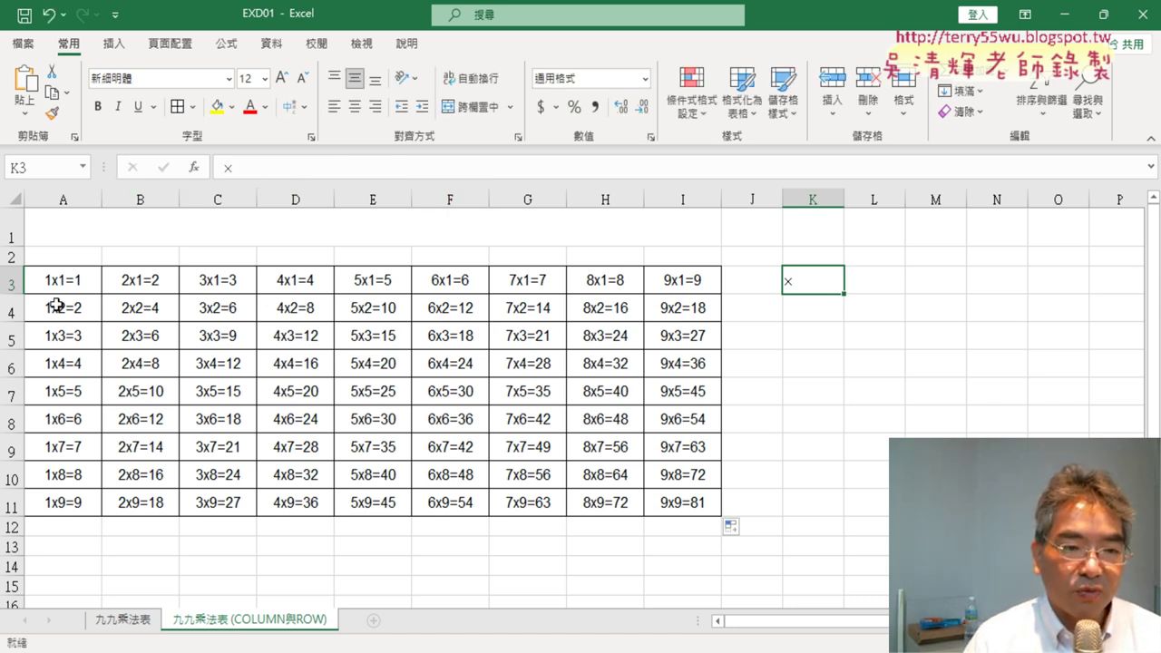
Swap x for × in A3's formula and refill A3:I11, showing 1×1=1 through 9×9=81
click(63, 281)
double_click(312, 169)
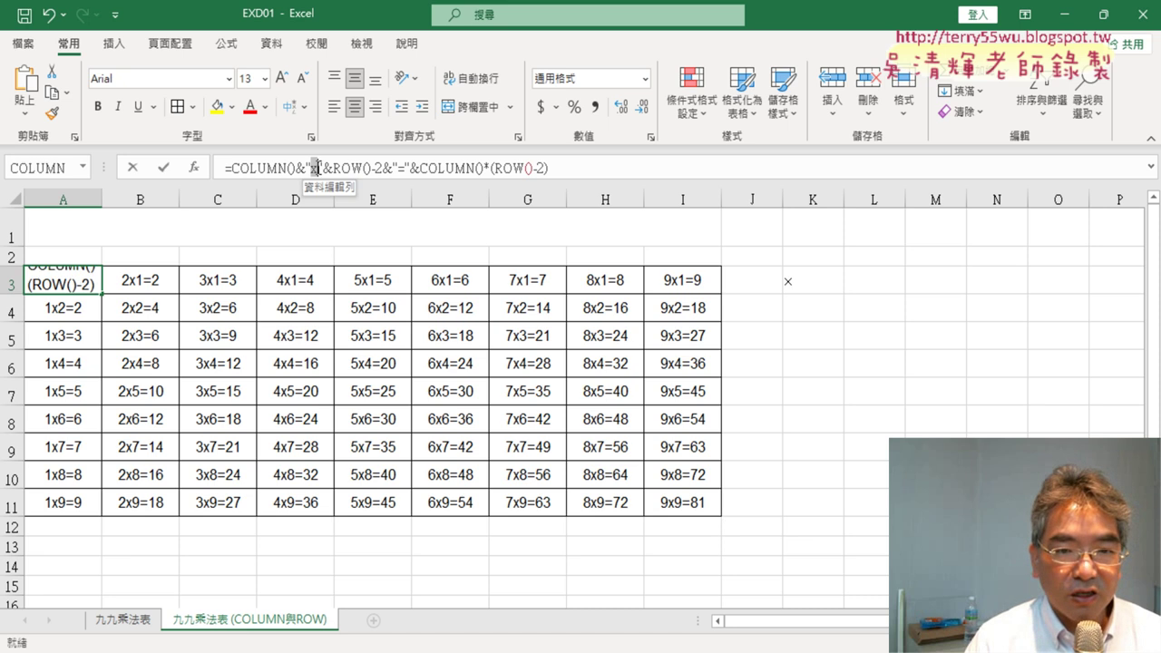
text(×)
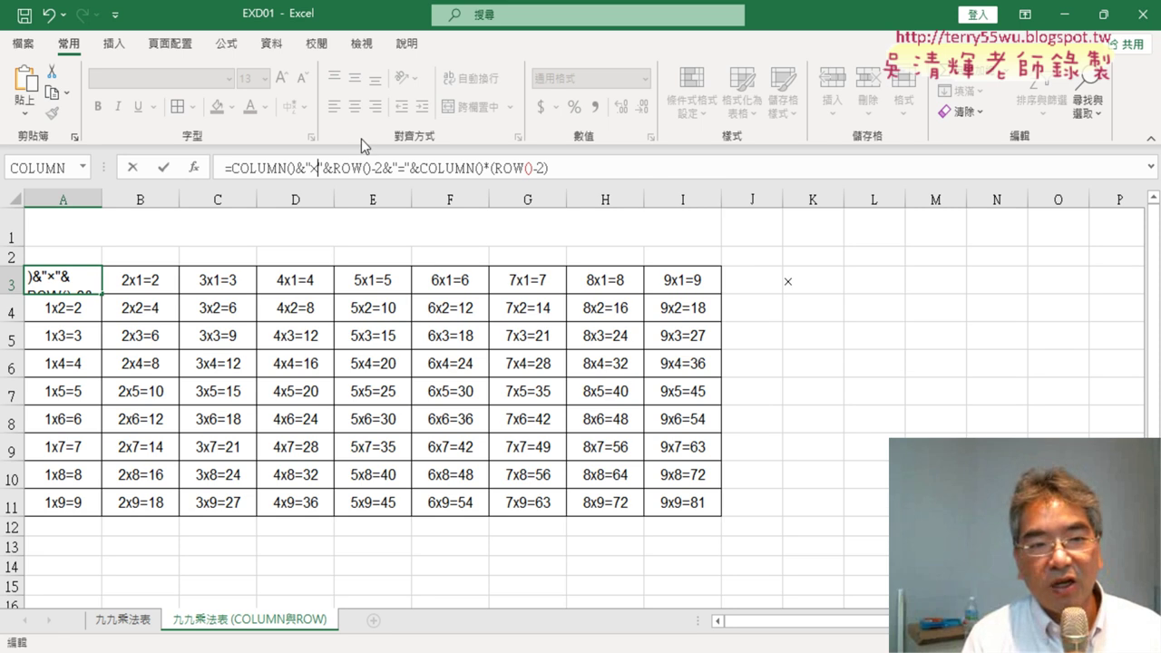
click(162, 167)
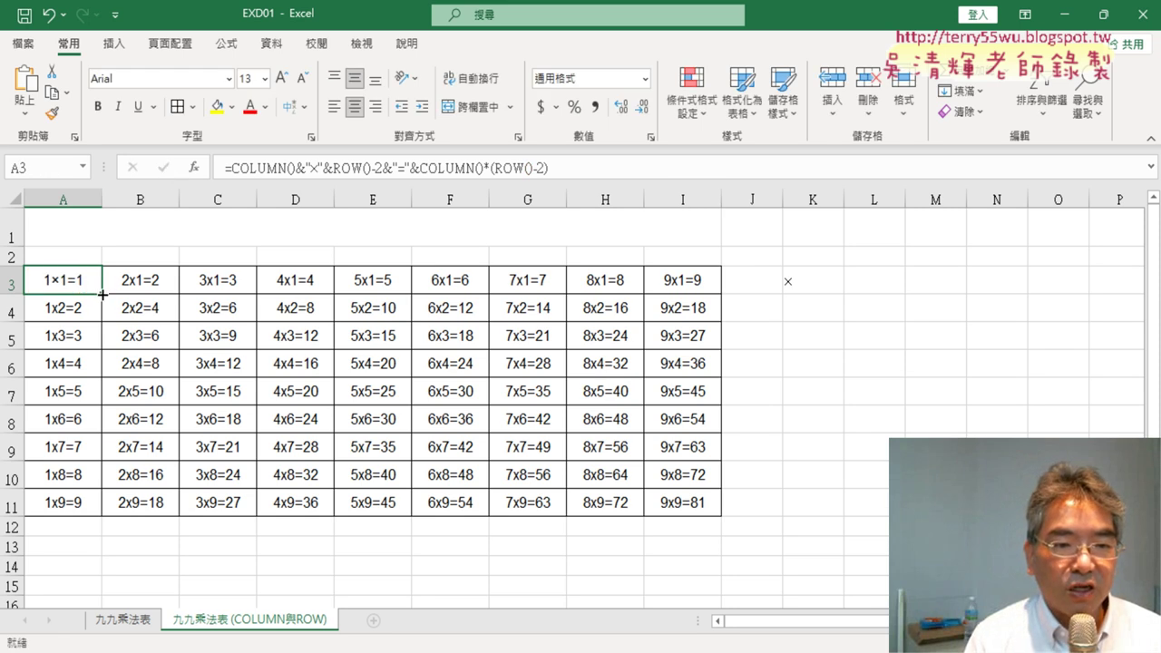
mouse_move(101, 294)
mouse_down()
mouse_move(102, 517)
mouse_move(726, 513)
mouse_up()
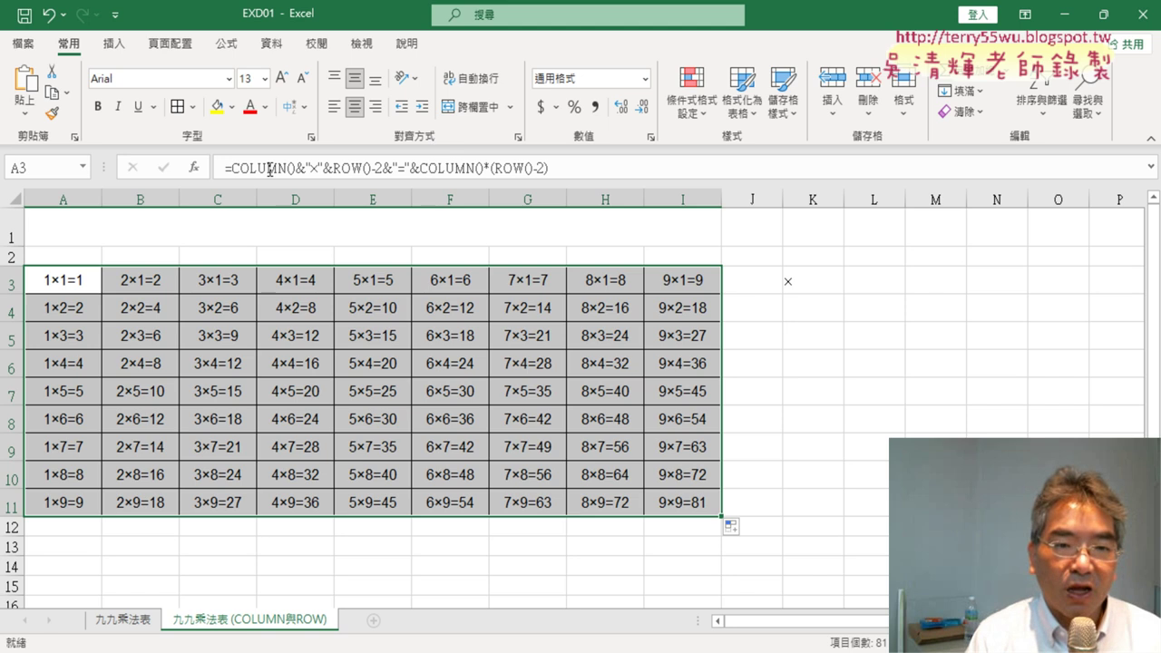
click(136, 621)
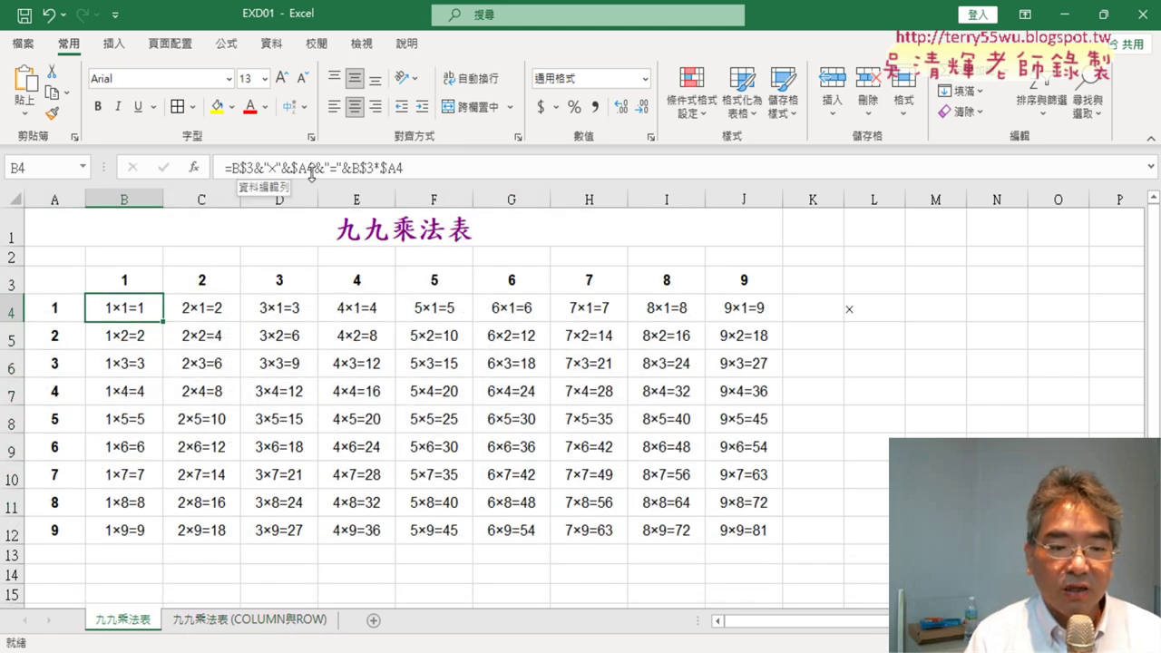
click(251, 621)
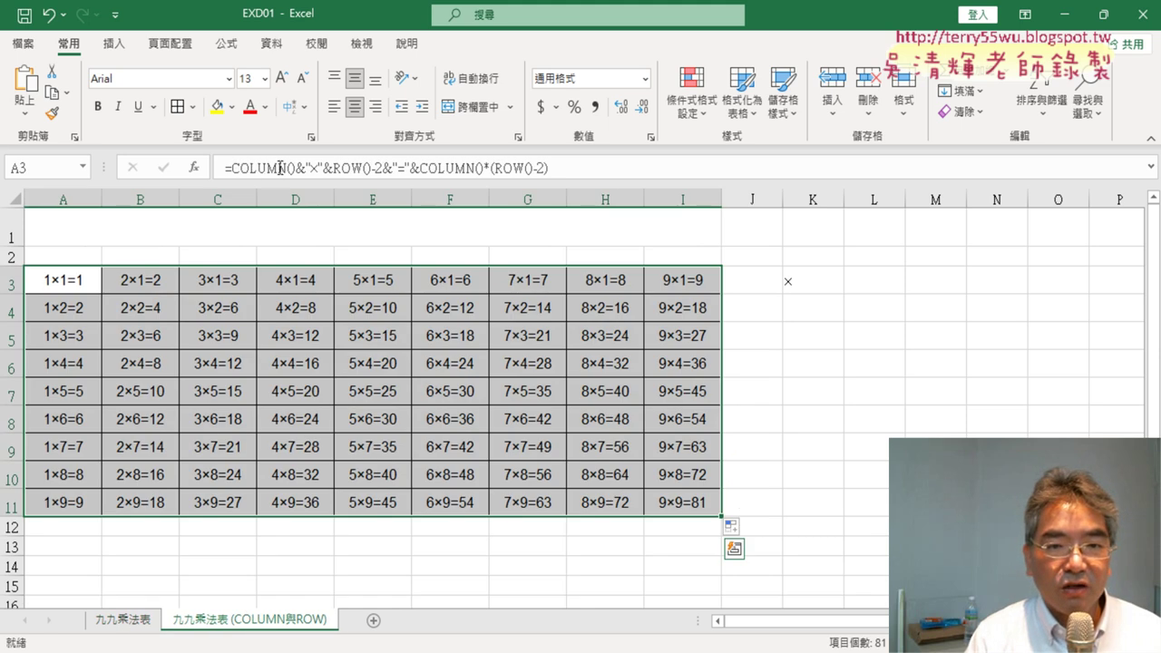
click(486, 168)
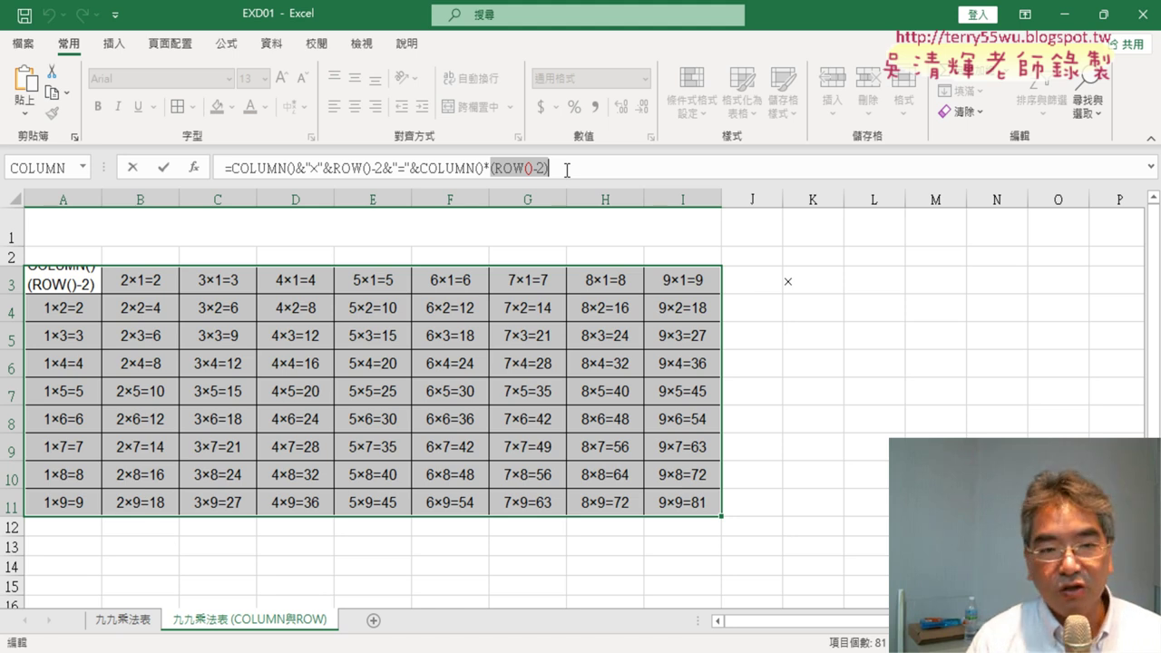
key(Return)
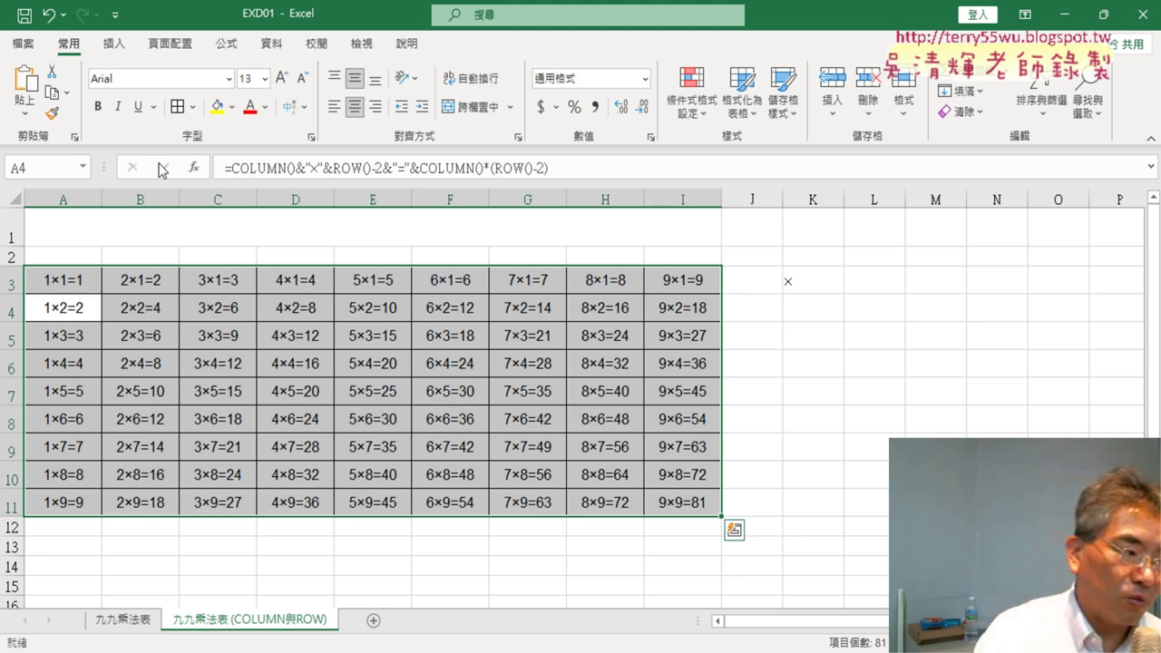